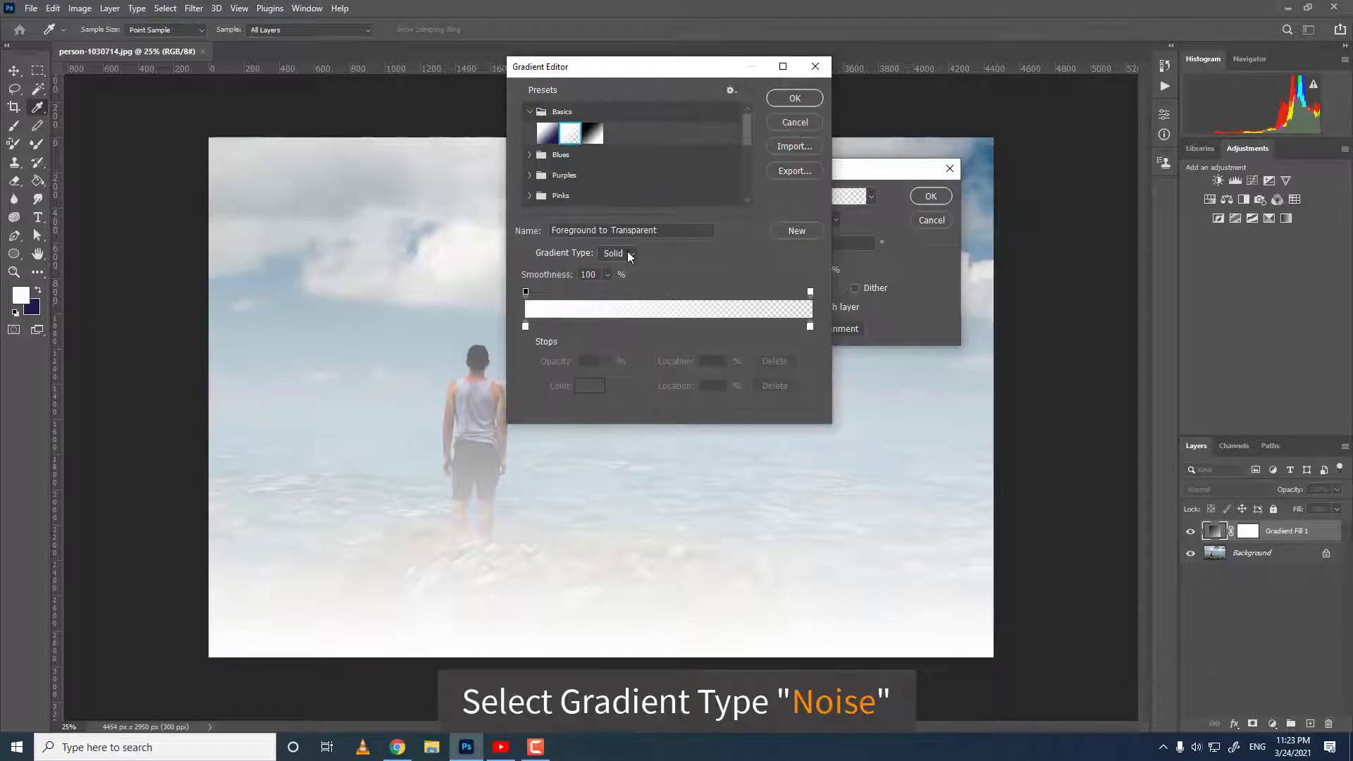
- Make the gradient a Noise type with 100% roughness and restricted colors
left_click(617, 254)
left_click(611, 276)
left_click(611, 274)
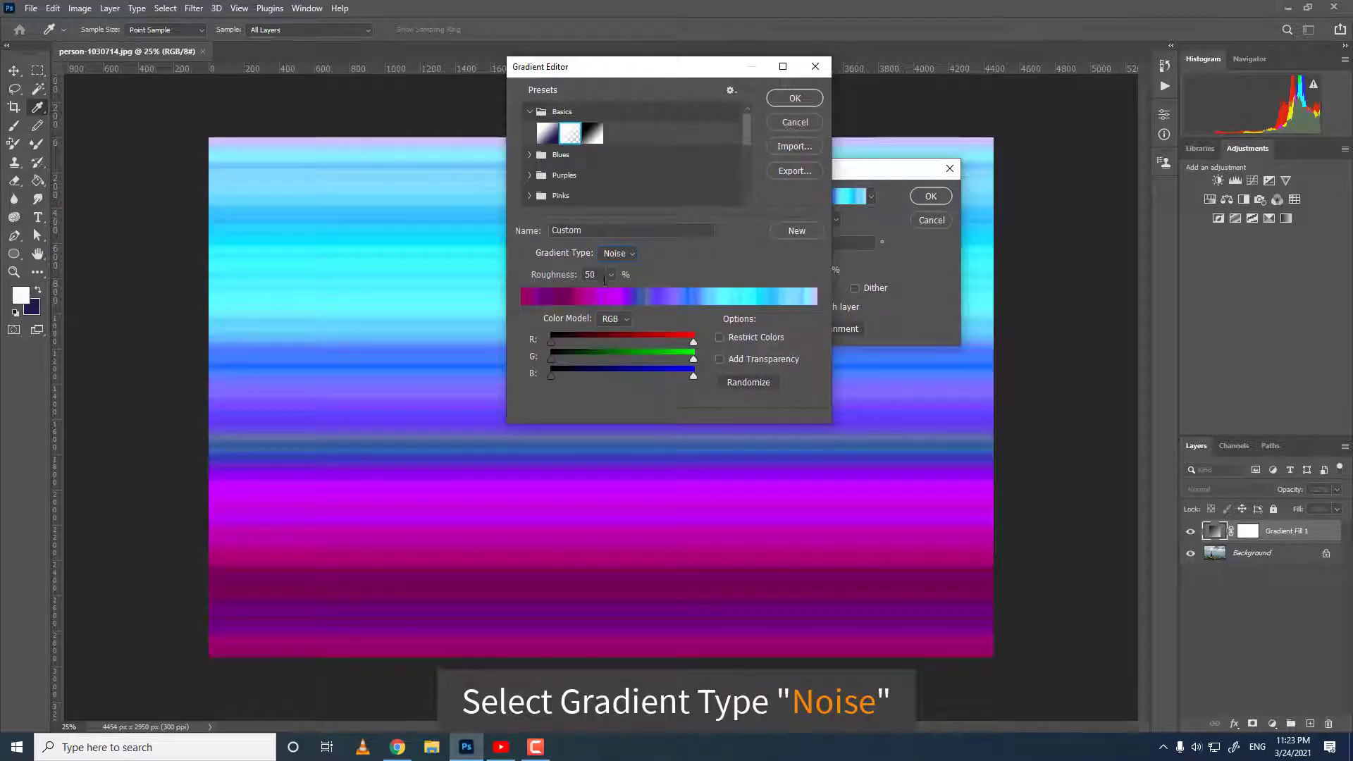
left_click_drag(609, 293, 657, 293)
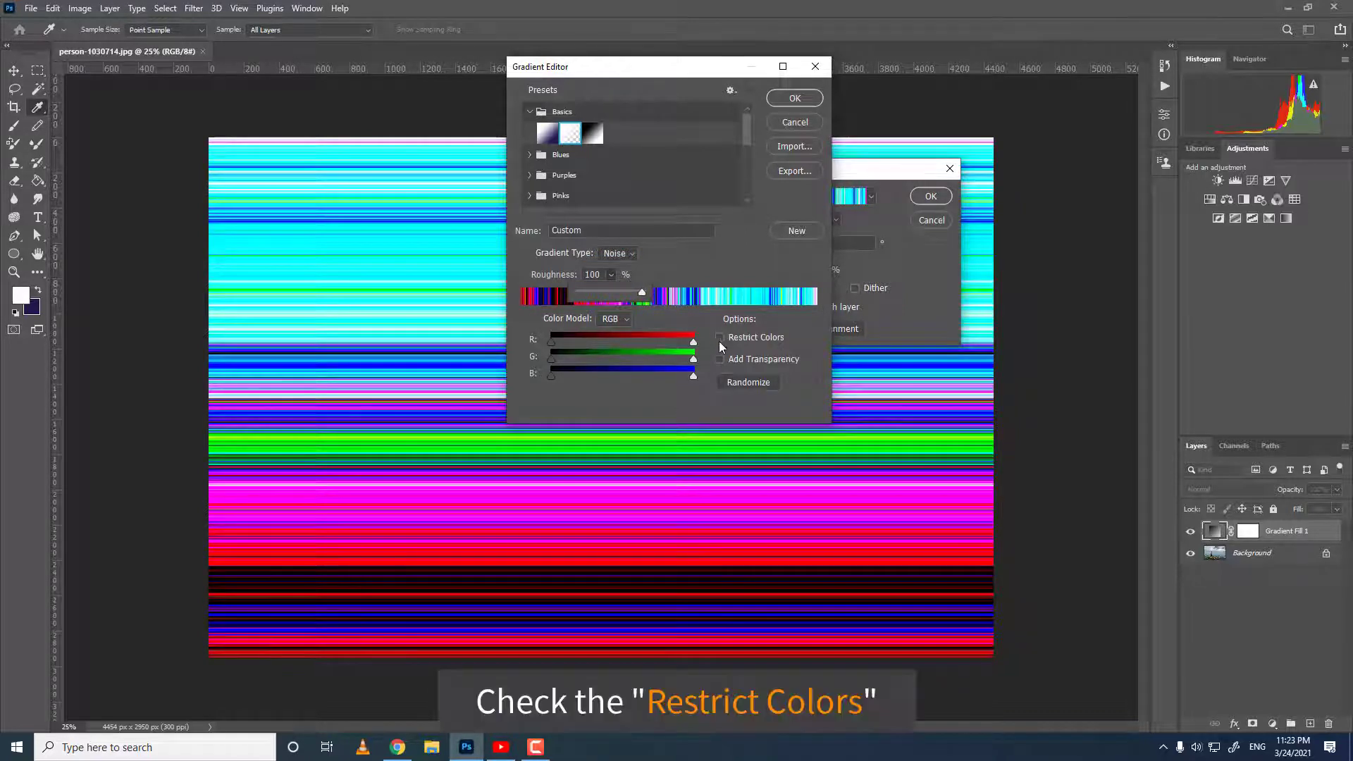
left_click(720, 337)
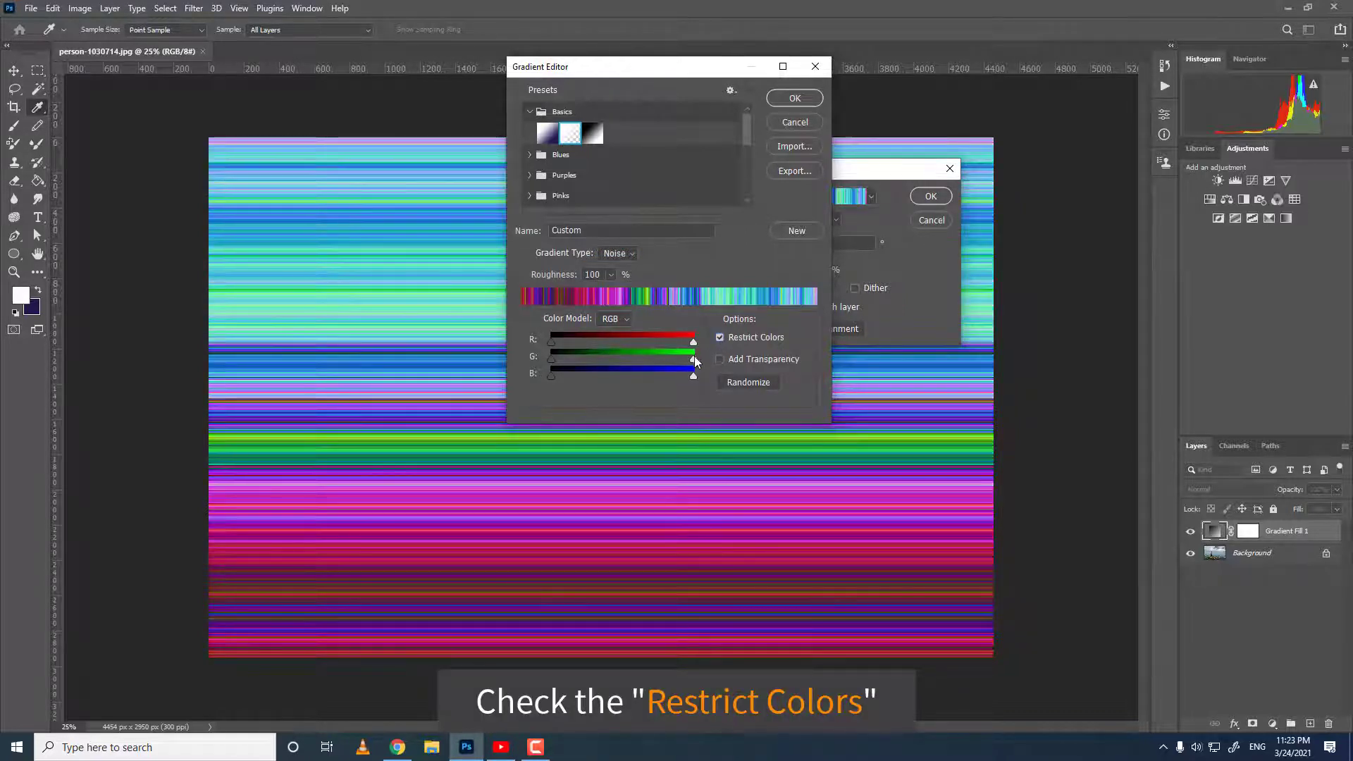
- Switch the noise gradient's color model to HSB, remove all saturation, and add transparency
left_click(626, 318)
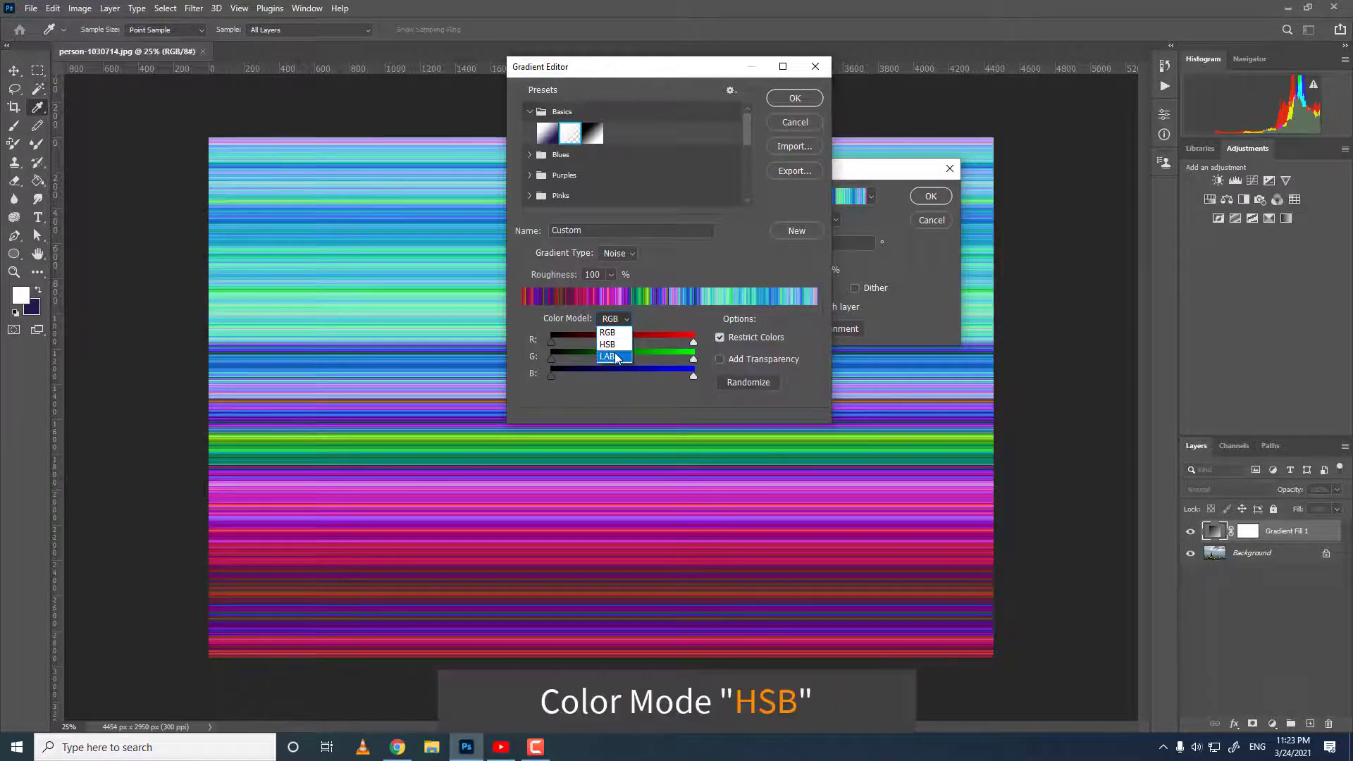
left_click(610, 345)
left_click_drag(694, 362, 537, 358)
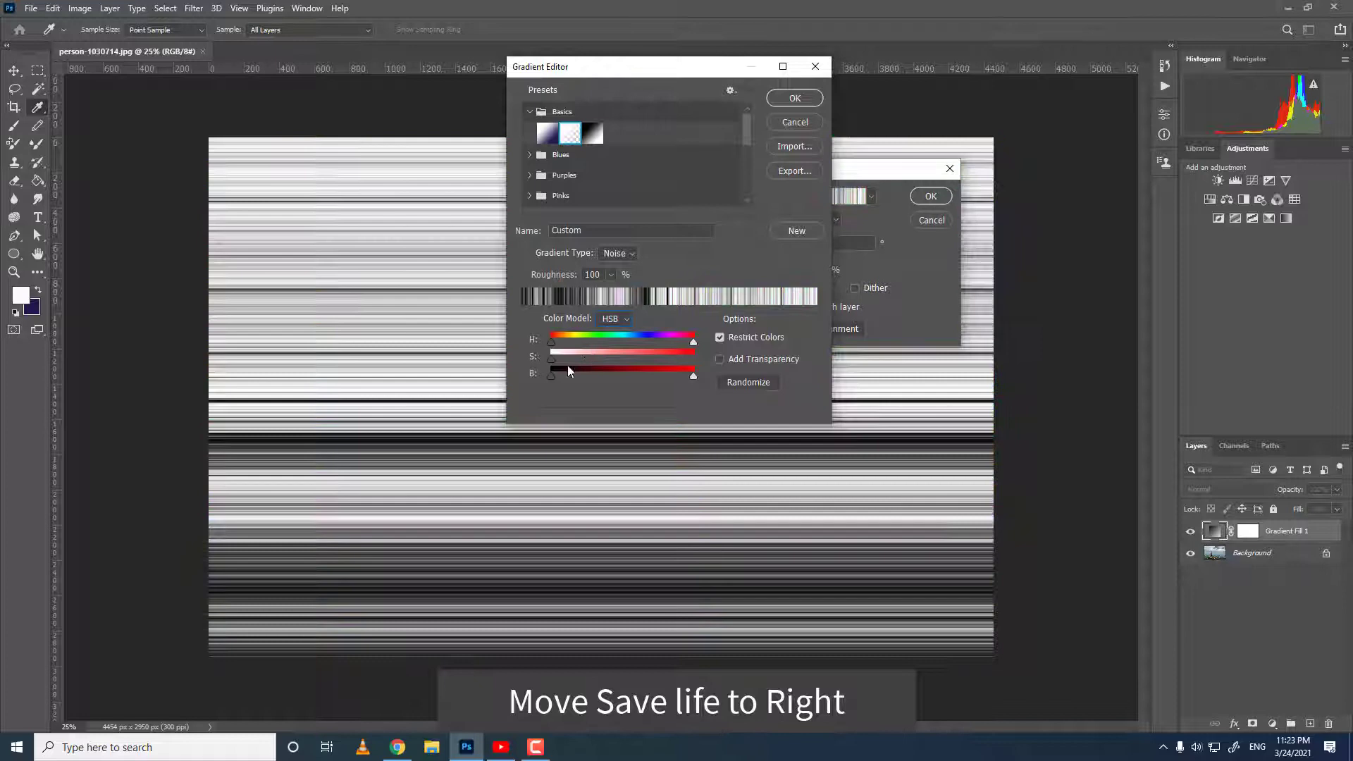
left_click(721, 361)
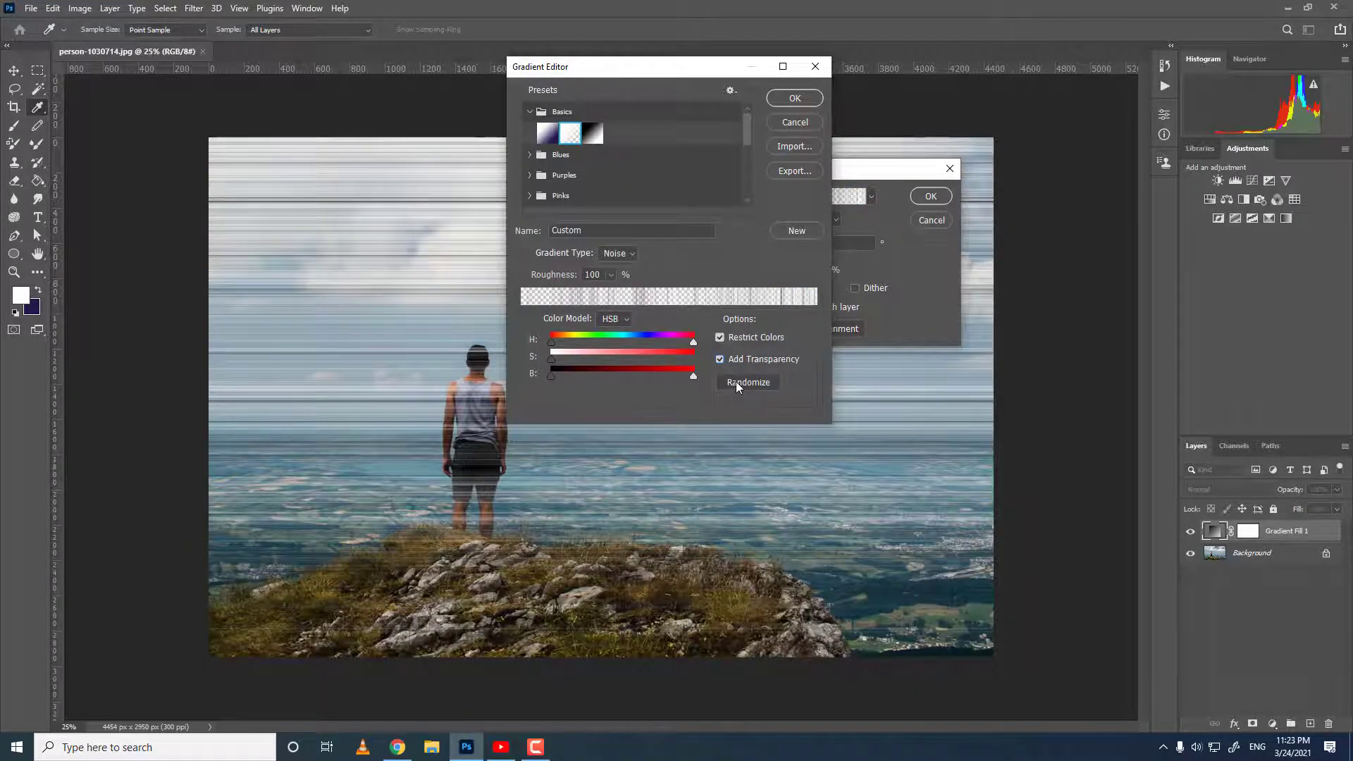
- Randomize the noise gradient repeatedly until a suitable streak pattern appears, and accept it
left_click(738, 381)
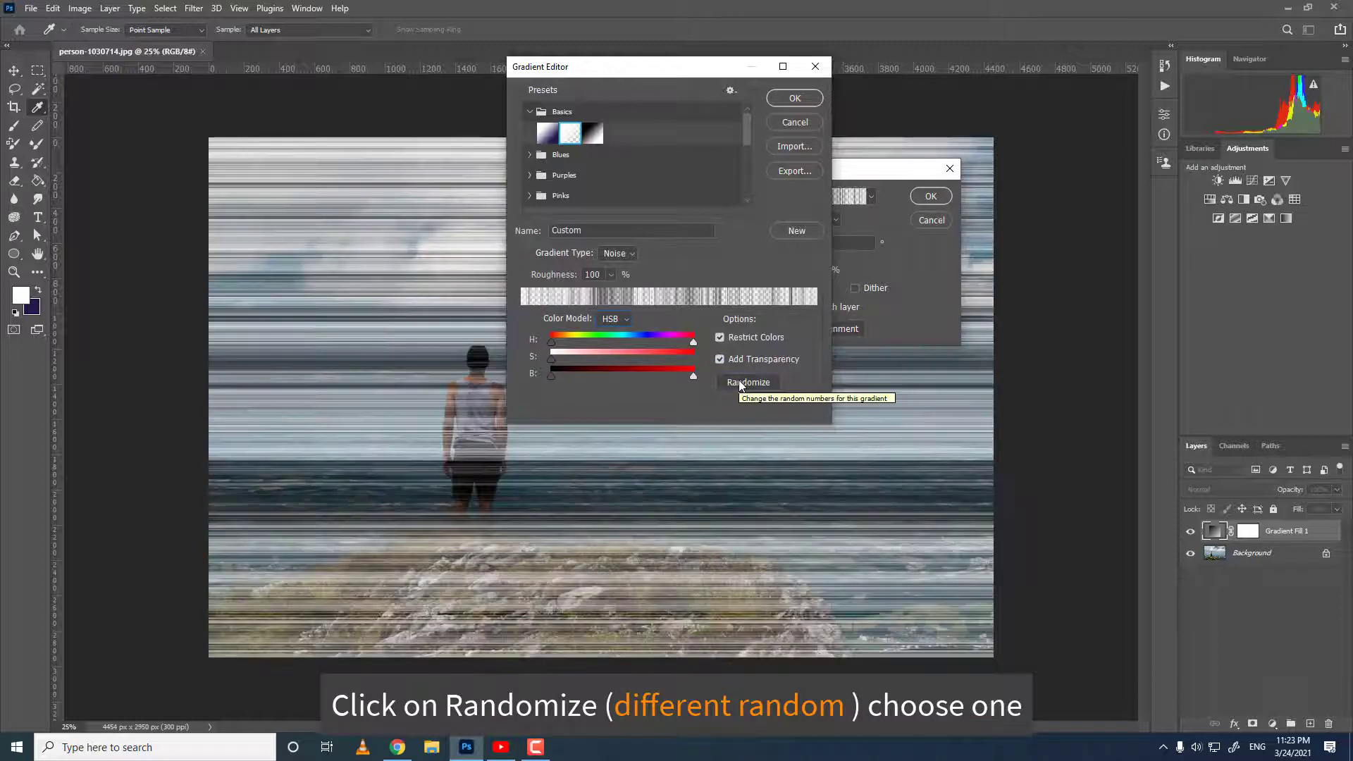
left_click(740, 384)
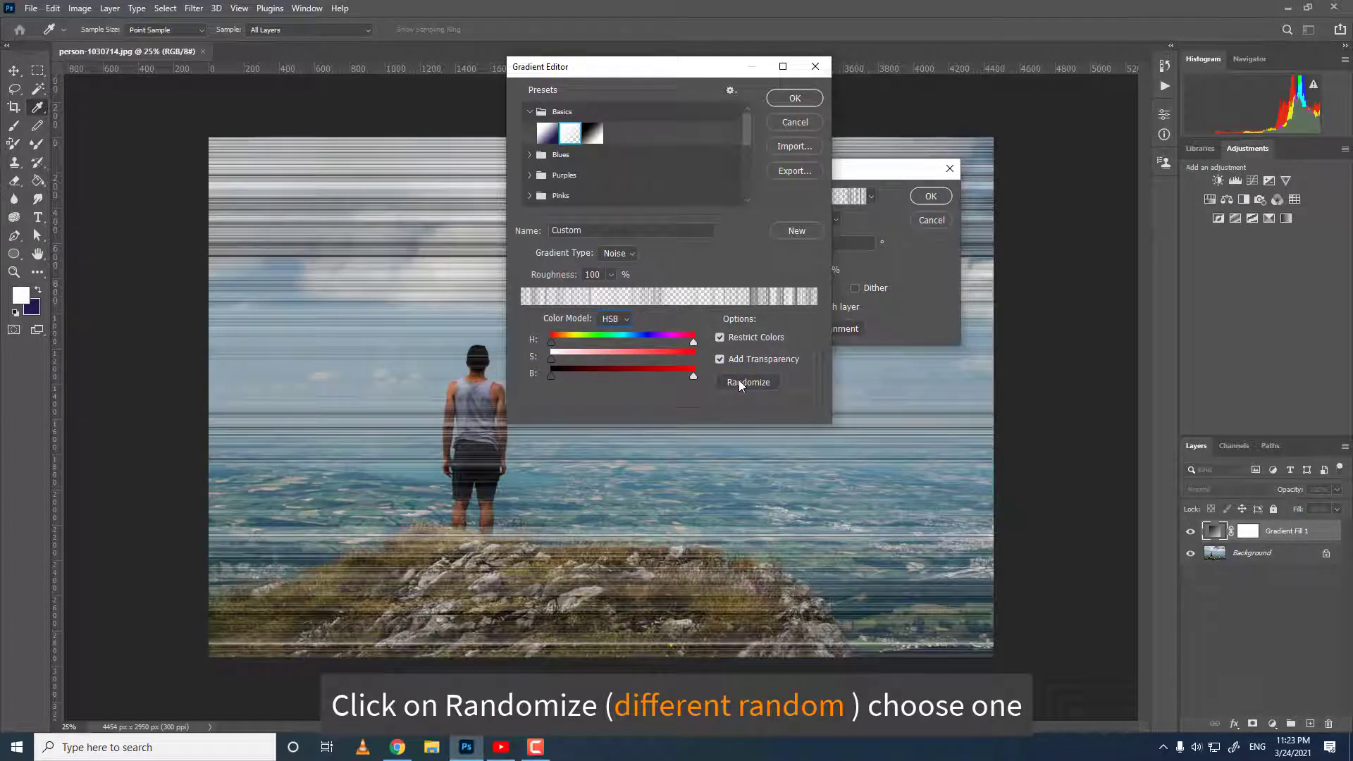
left_click(739, 381)
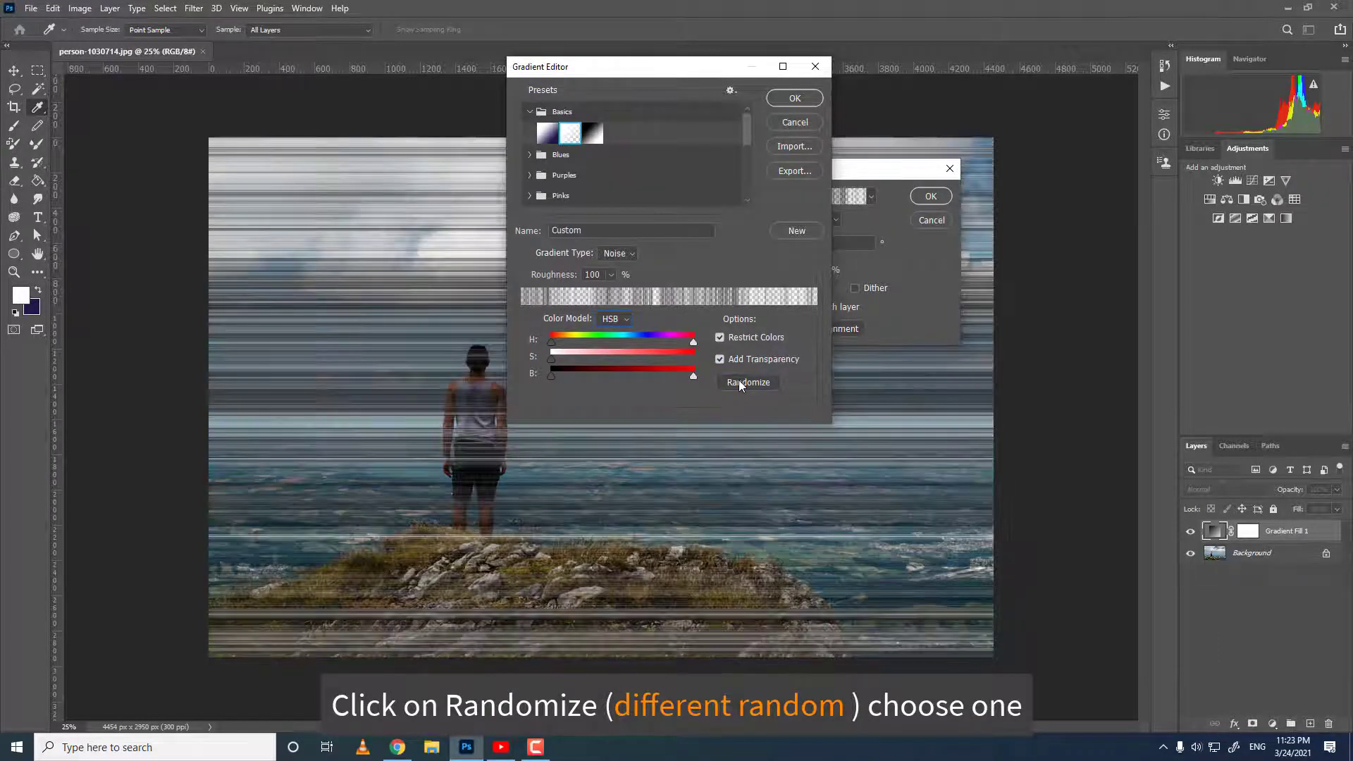
left_click(738, 380)
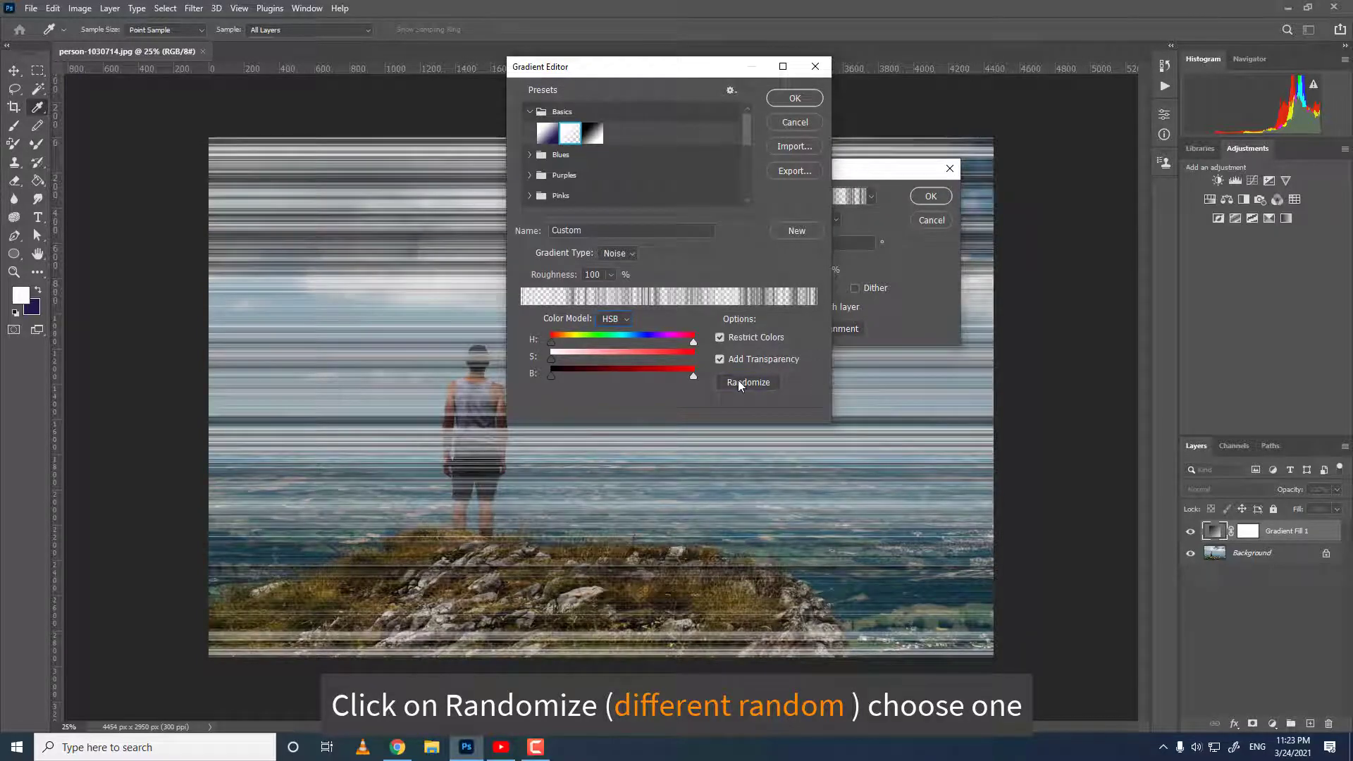
left_click(738, 381)
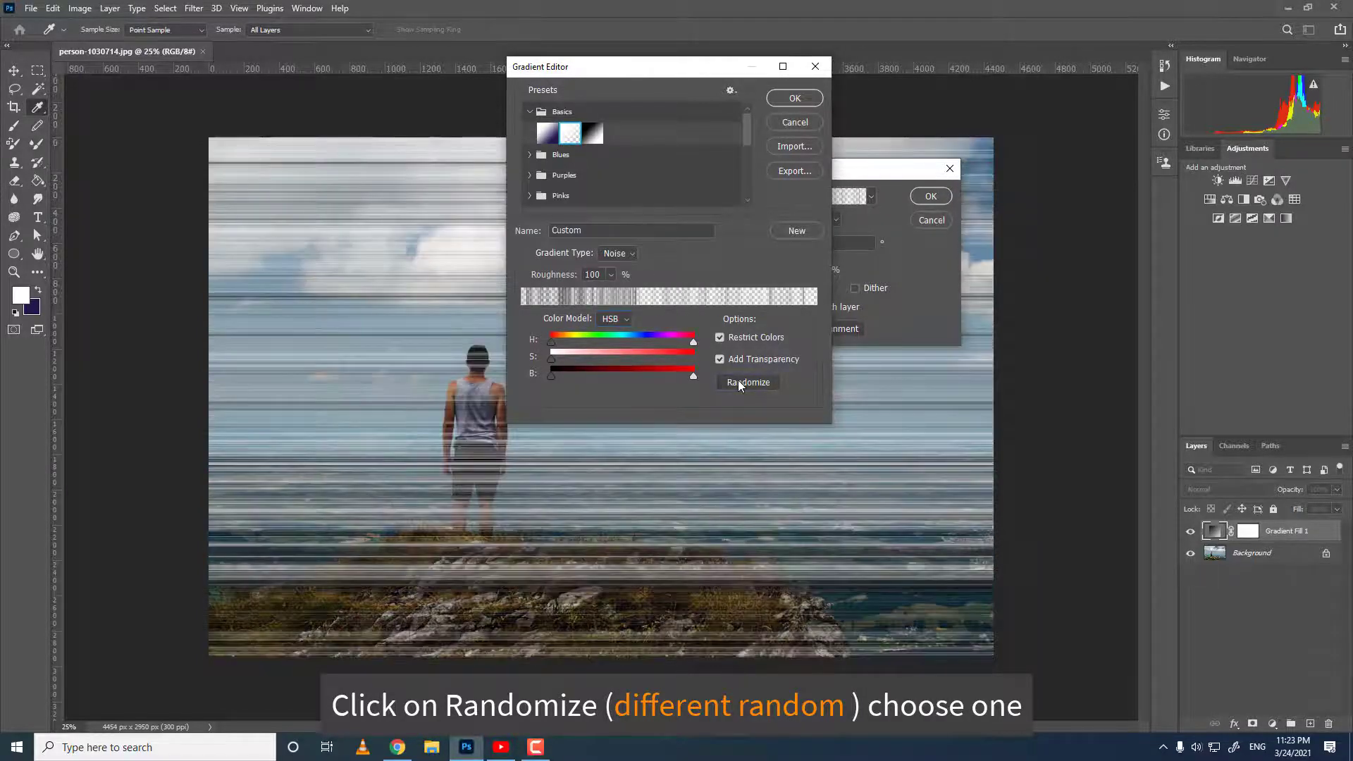
left_click(738, 381)
left_click(739, 381)
left_click(738, 381)
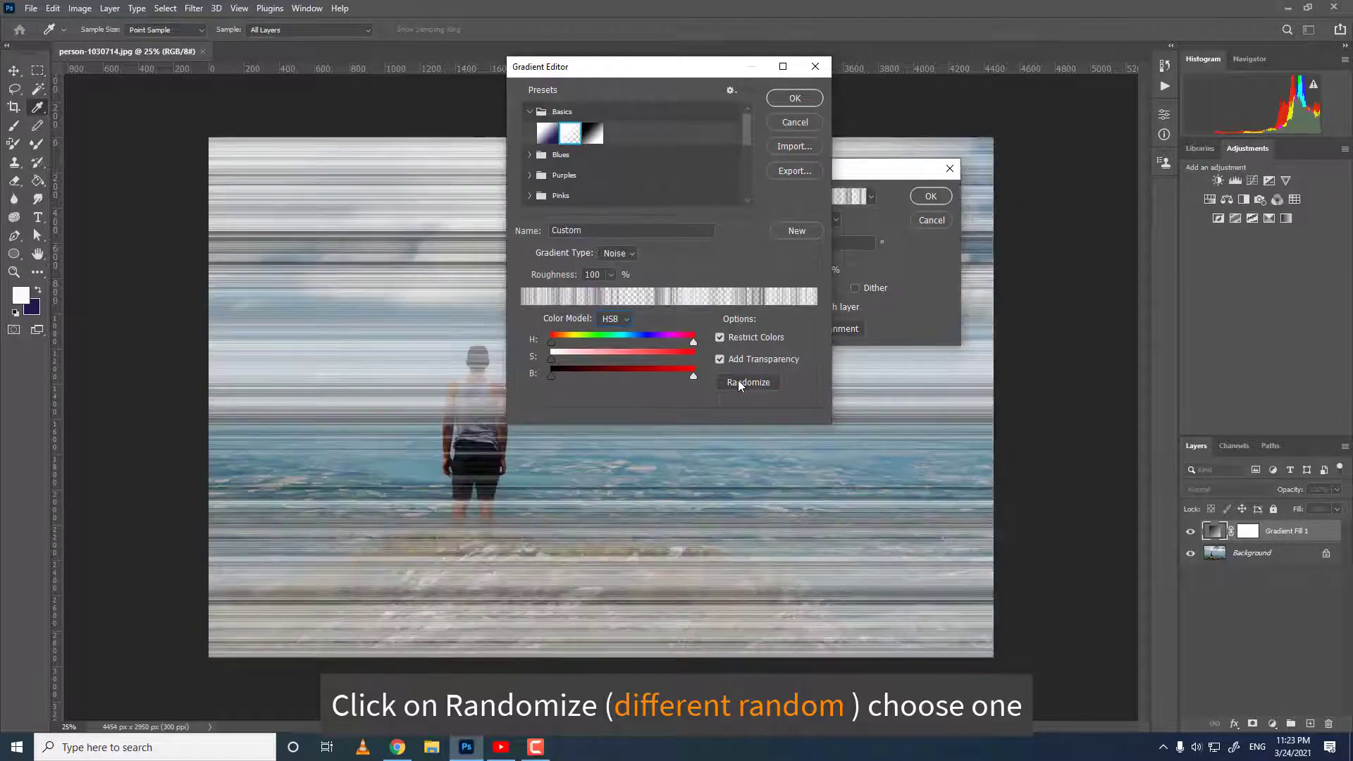
left_click(738, 382)
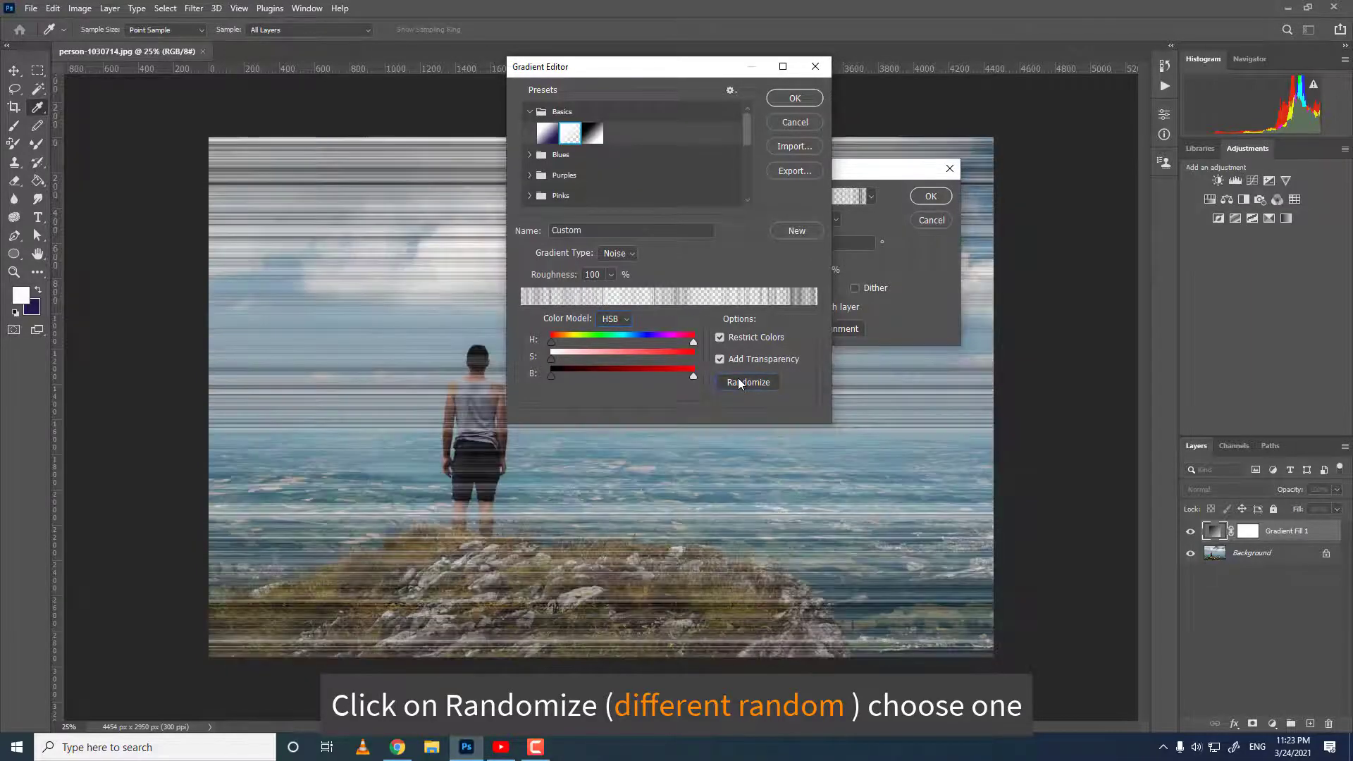
left_click(795, 98)
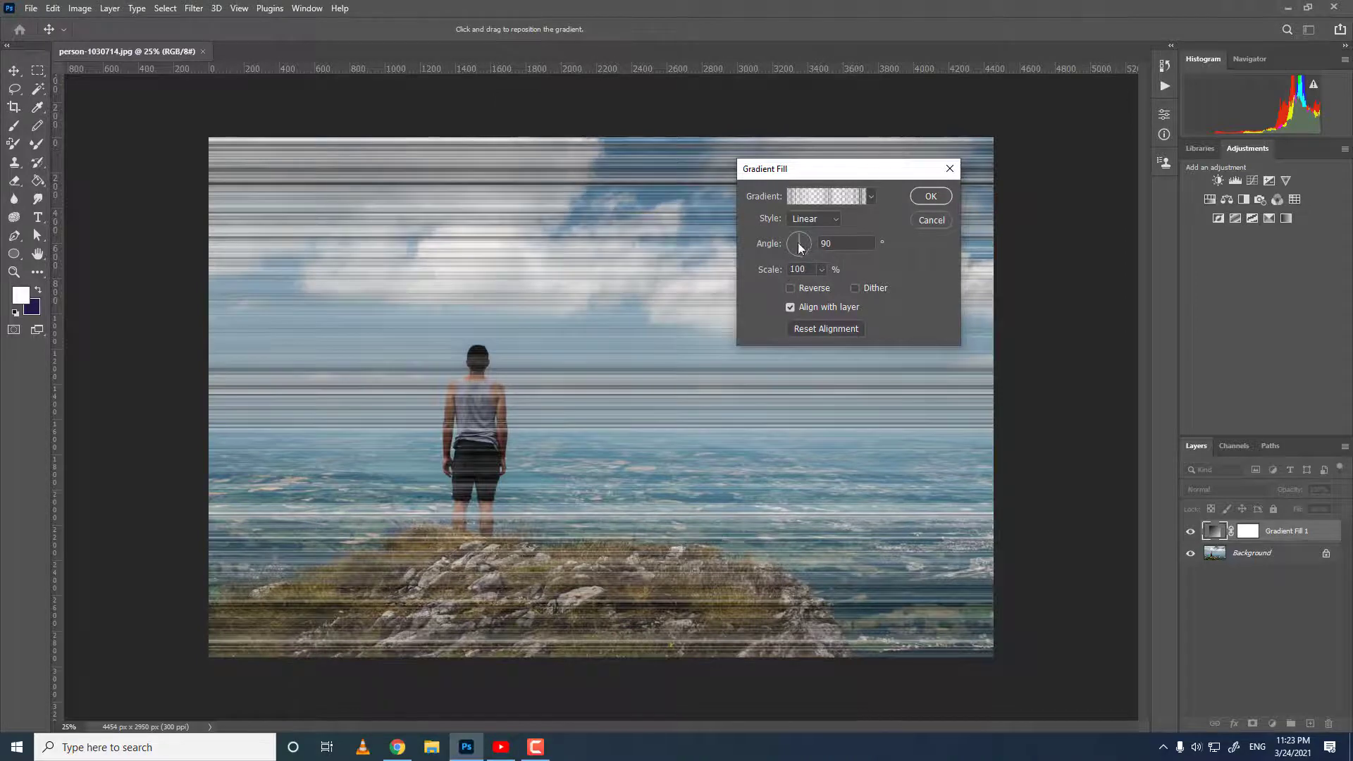
- Apply the gradient fill in Angle style, with the ray origin near the image's upper edge and an angle of about 102.93°
left_click(803, 221)
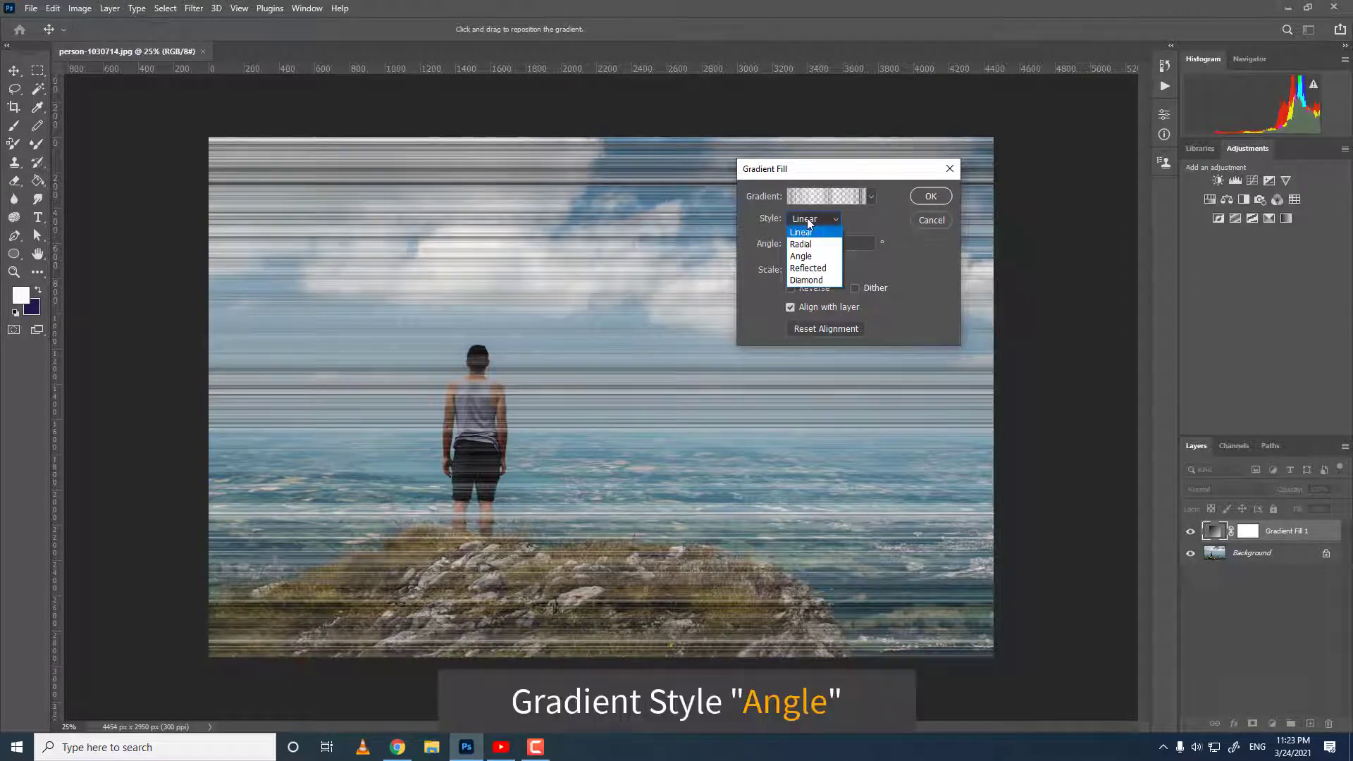
left_click(808, 256)
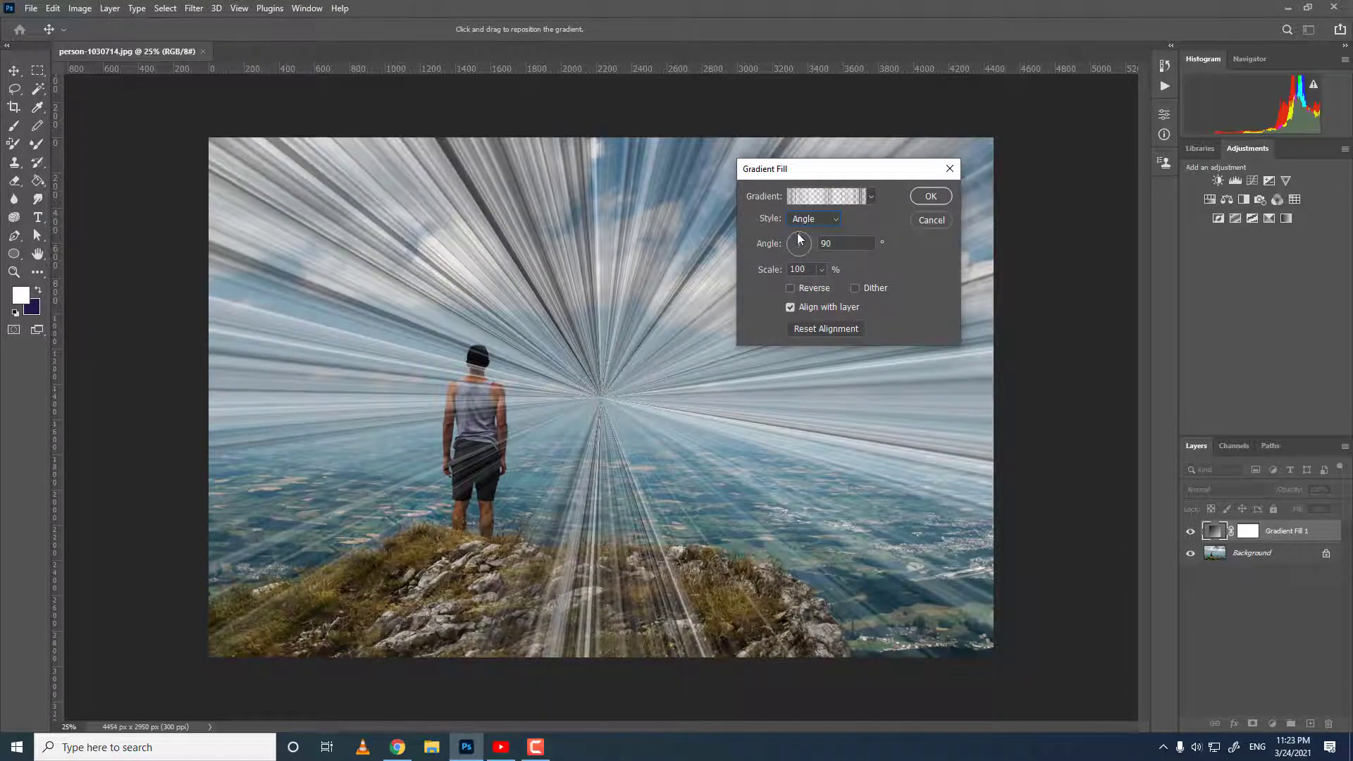
left_click_drag(634, 363, 649, 181)
left_click_drag(801, 244, 795, 238)
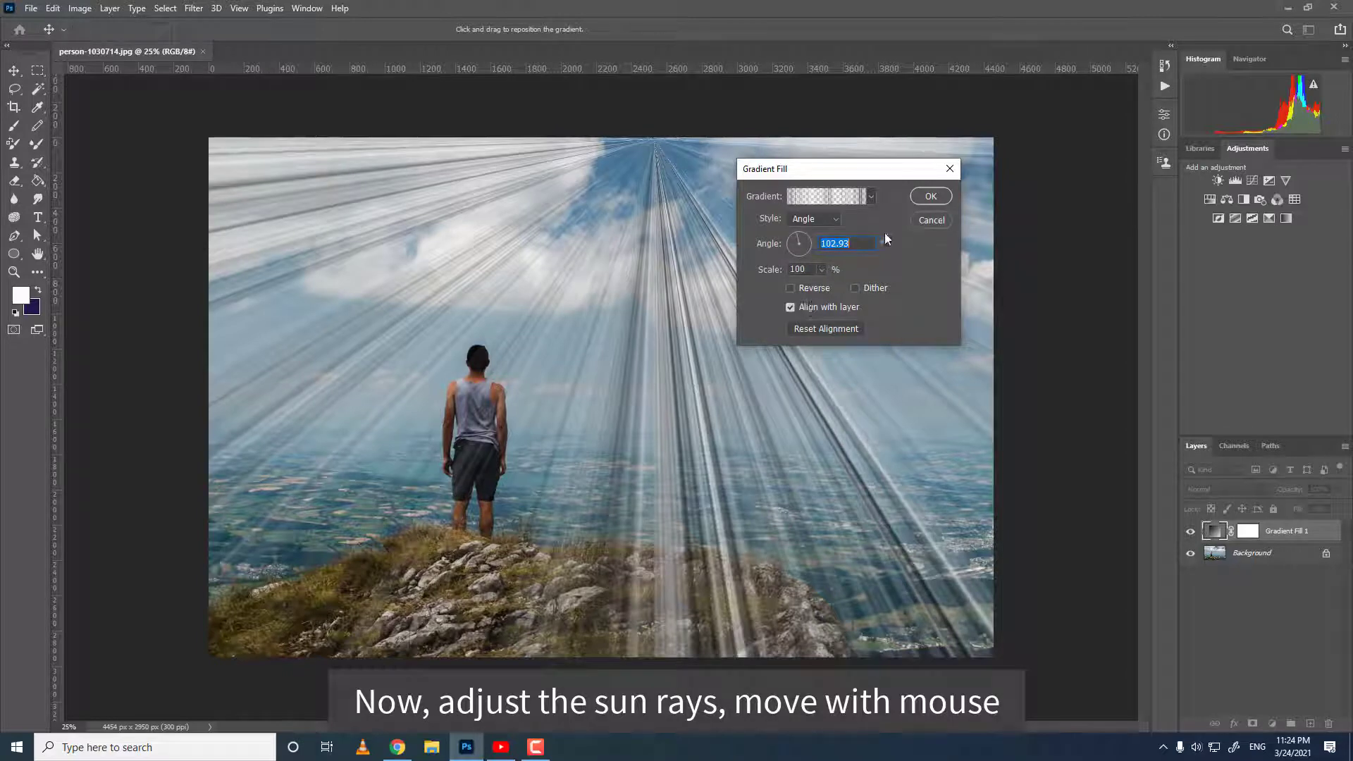
left_click(928, 200)
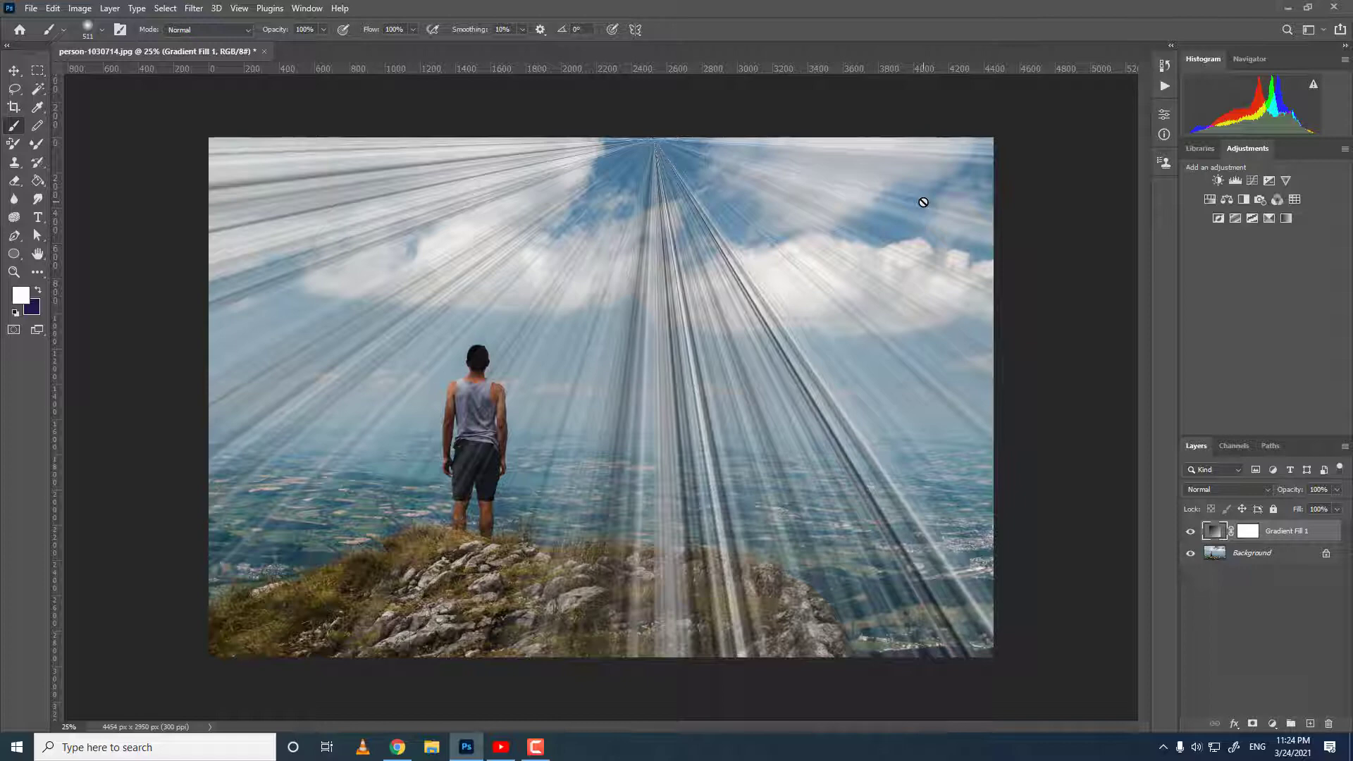
- Set the Gradient Fill 1 layer's blending mode to Screen
left_click(1230, 489)
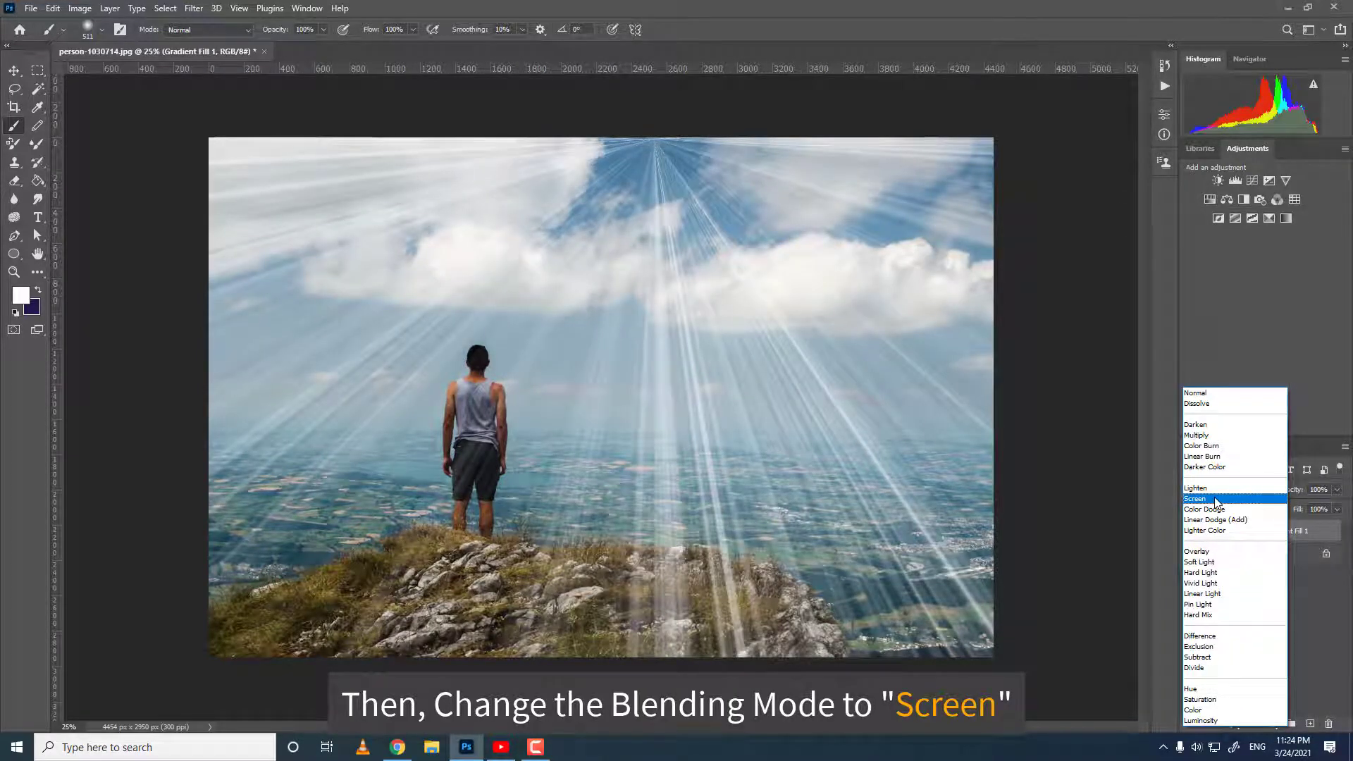
left_click(1215, 499)
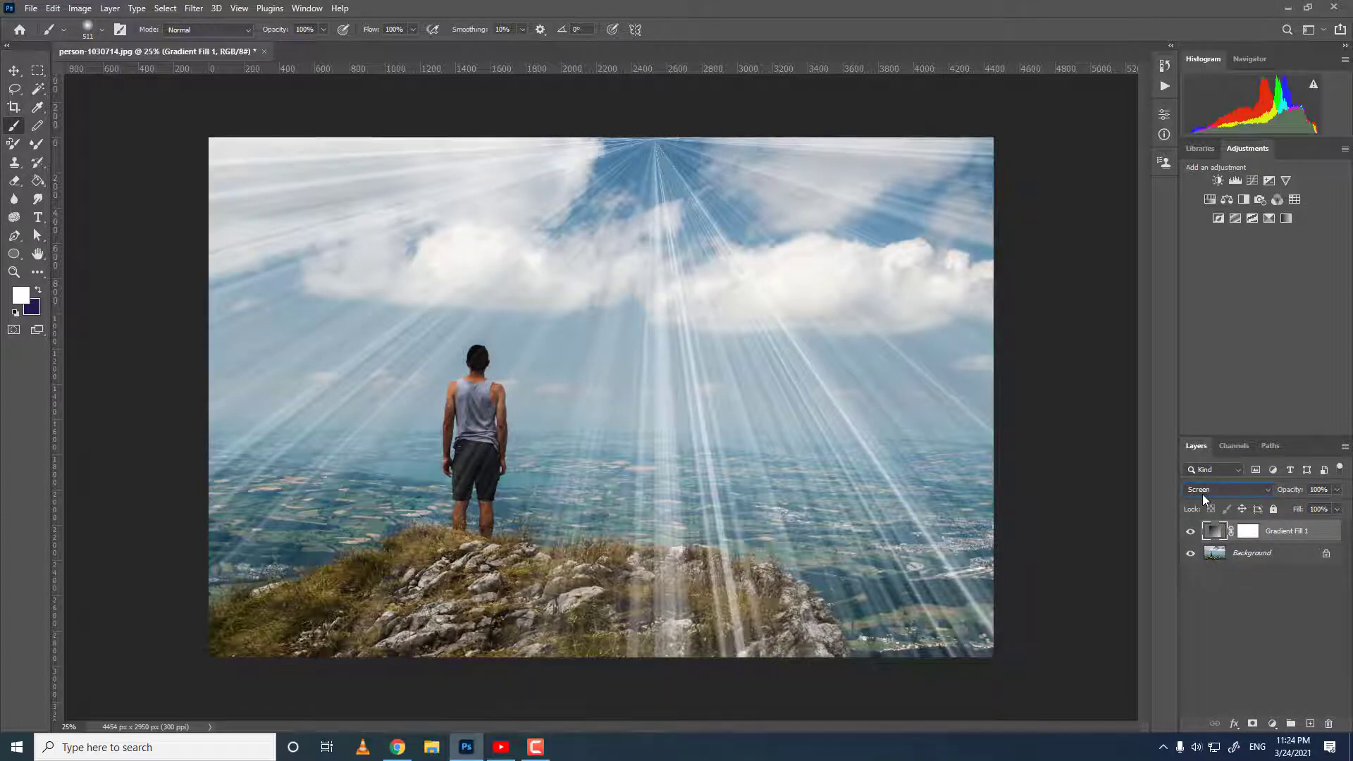
- Rasterize the Gradient Fill 1 layer and convert it to a smart object
right_click(1275, 533)
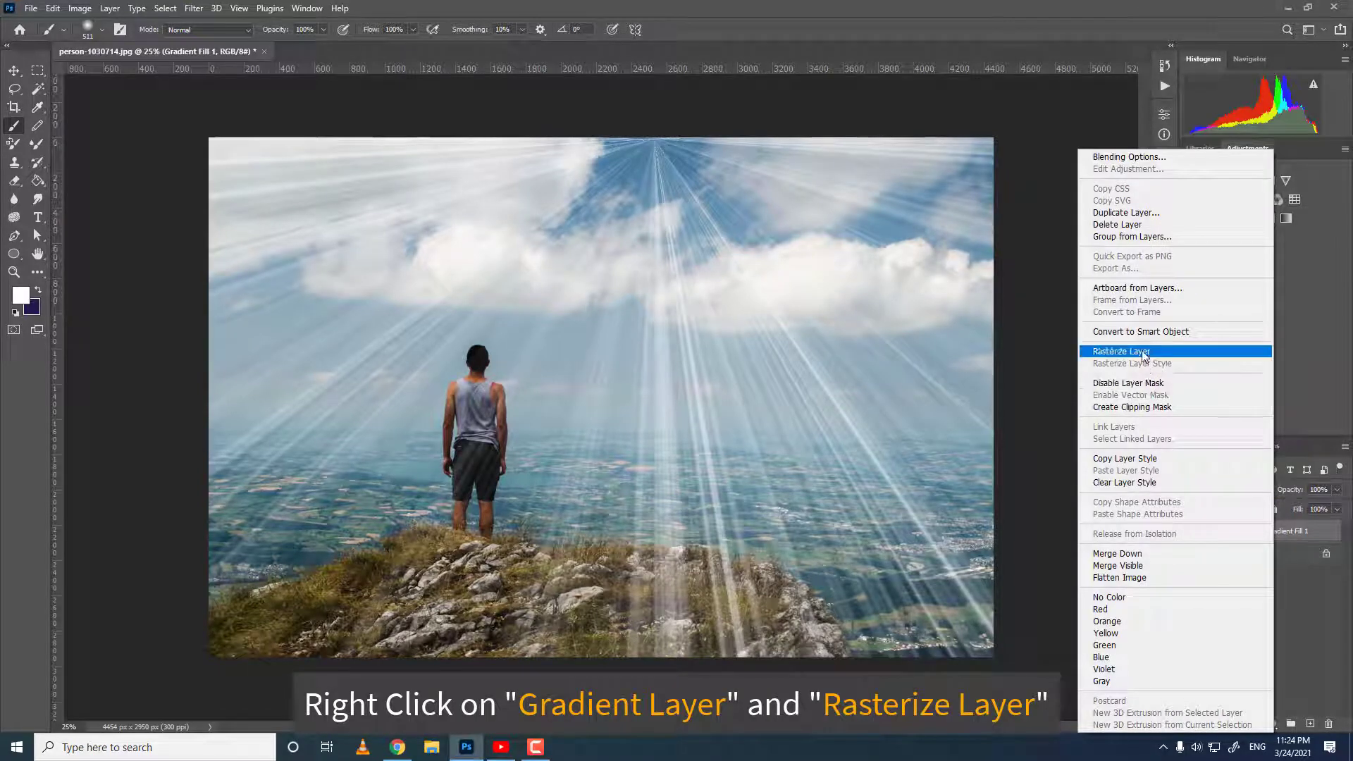
left_click(1143, 355)
right_click(1270, 537)
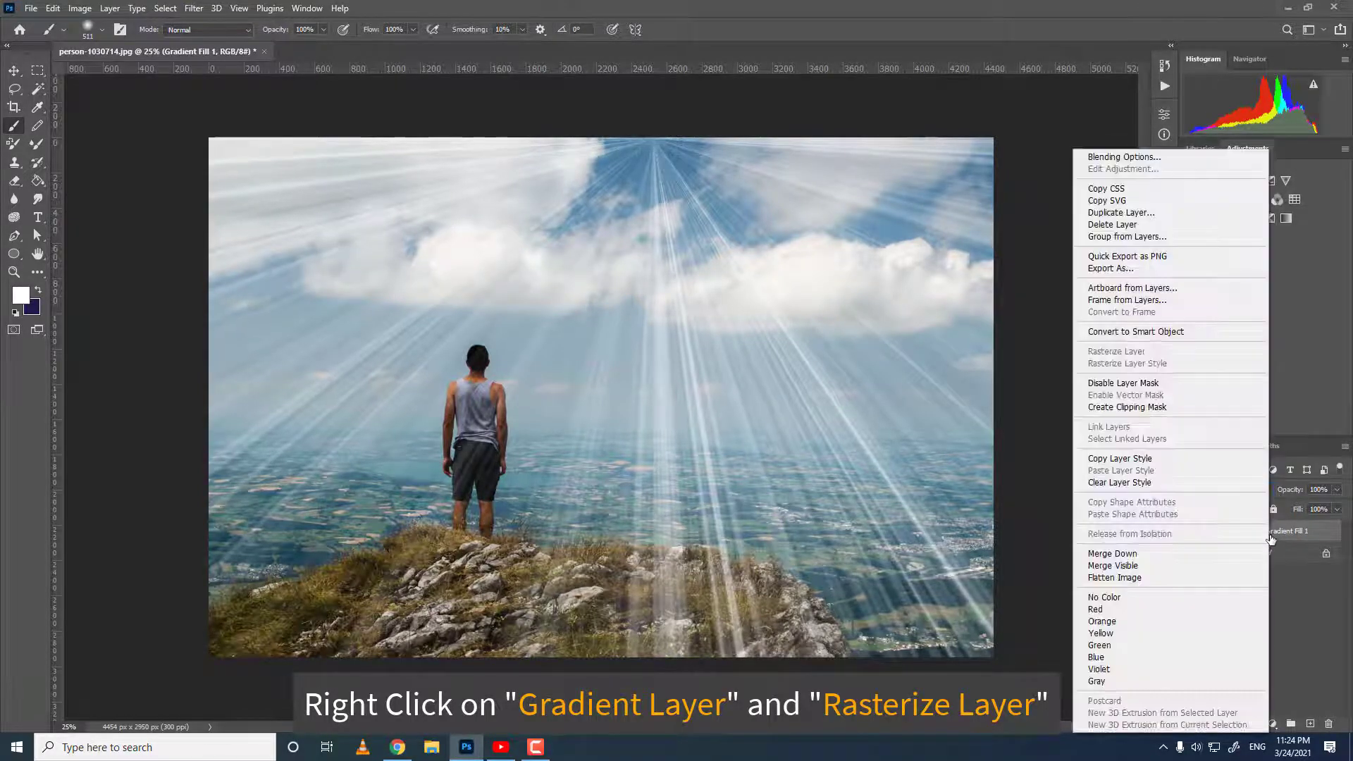
left_click(1156, 332)
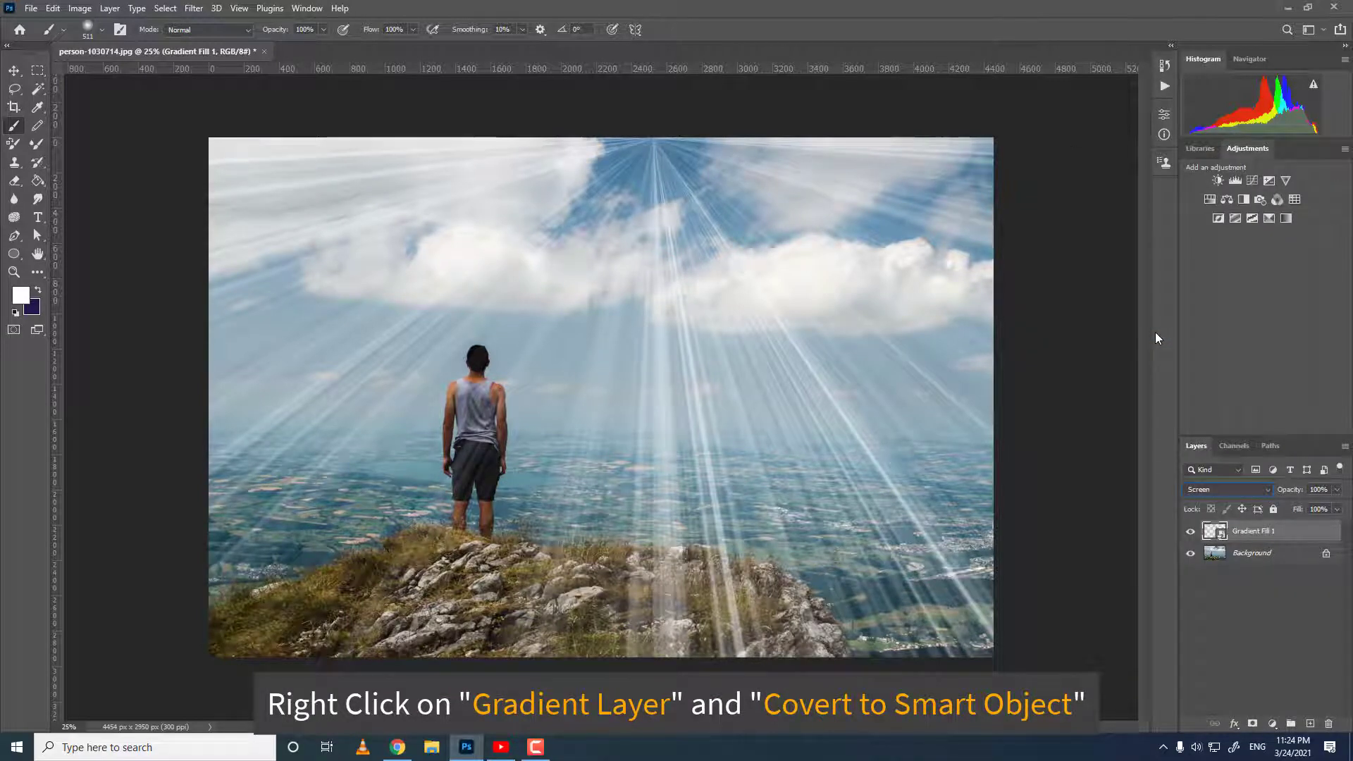
- Soften the rays on the Gradient Fill 1 layer with a Gaussian Blur of about 9.8 pixels radius
left_click(154, 10)
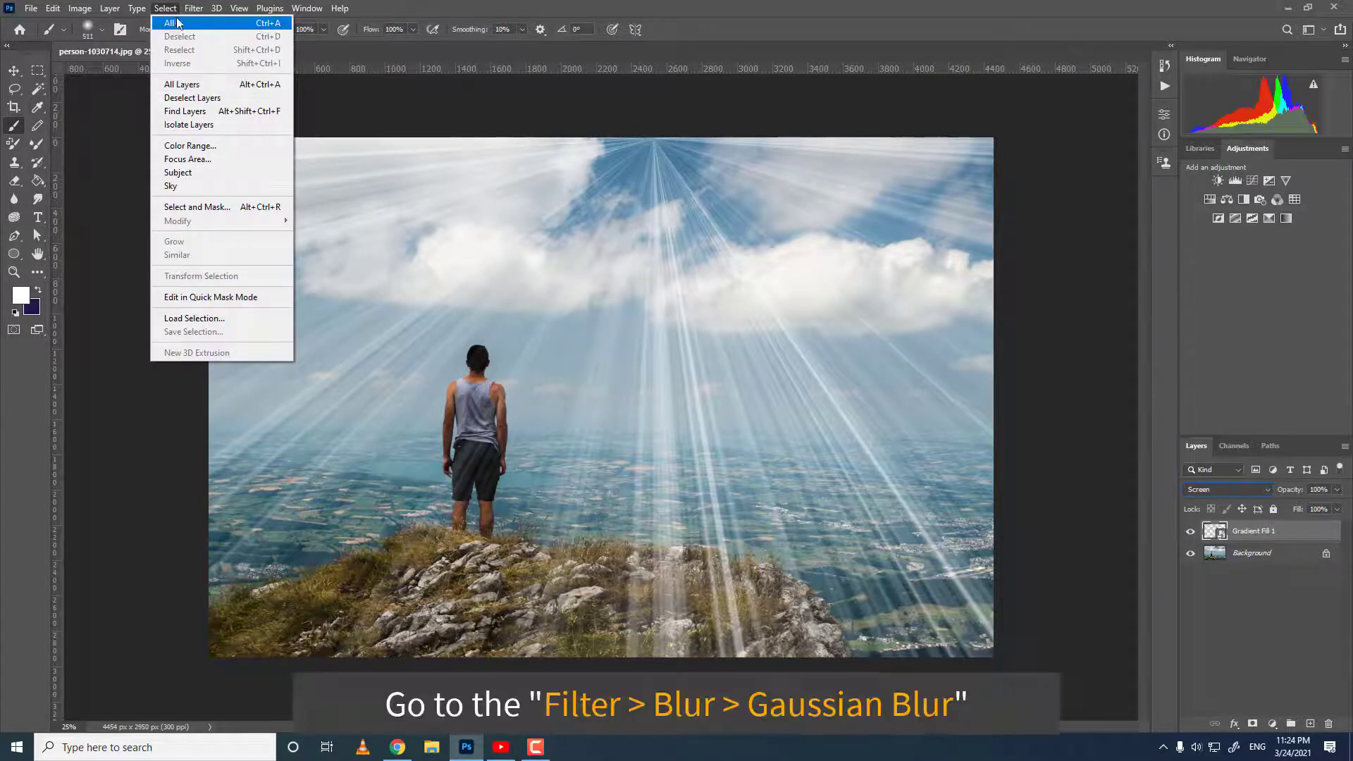
mouse_move(199, 15)
mouse_move(215, 188)
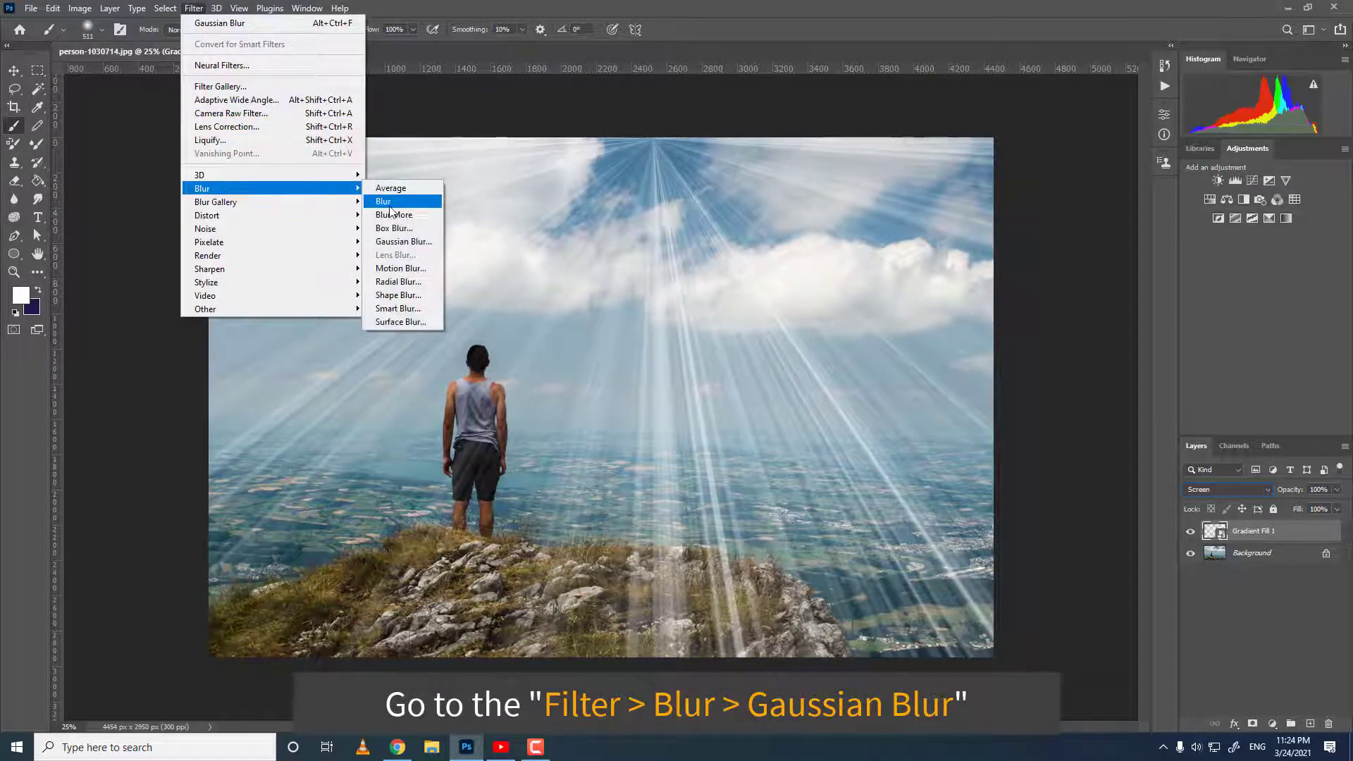
left_click(394, 241)
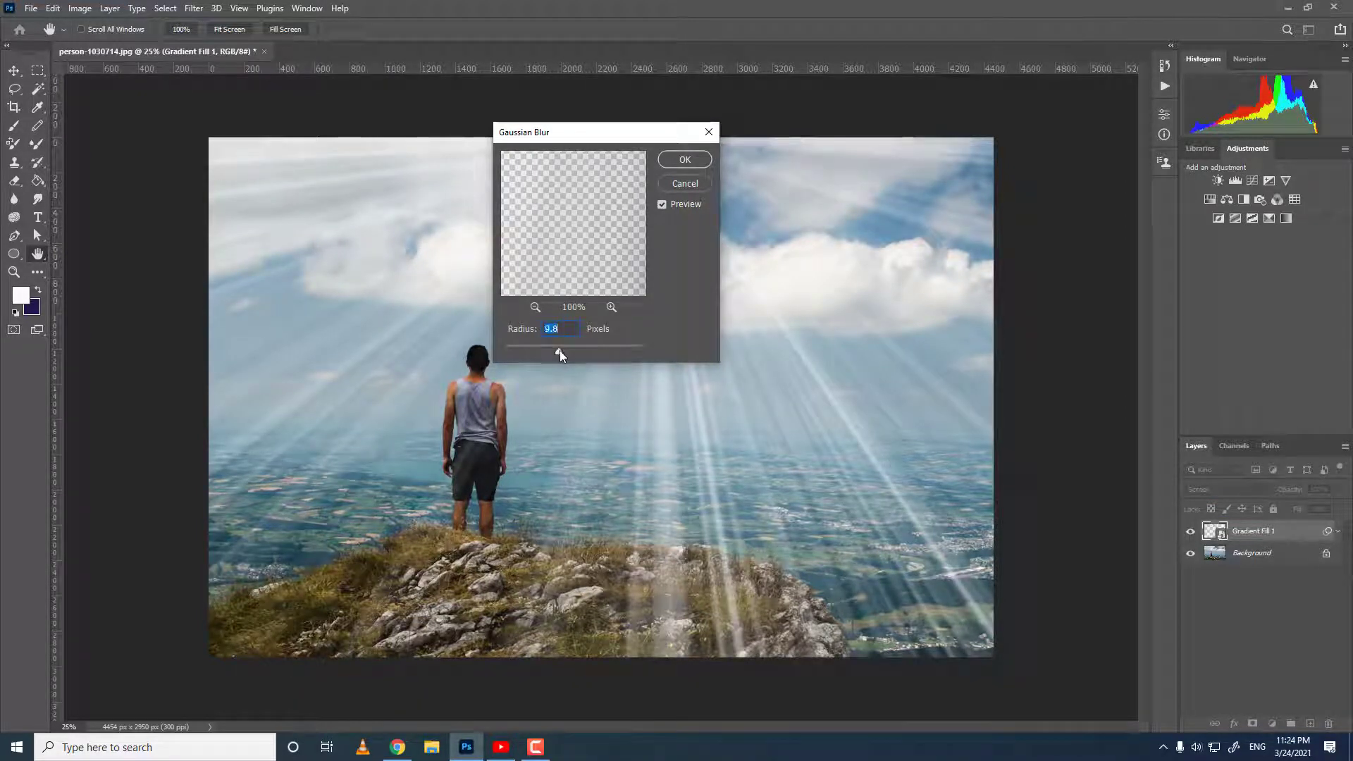
left_click_drag(559, 350, 557, 349)
left_click(685, 160)
- Add a layer mask to the Gradient Fill 1 layer and use black (000000) as the foreground color for the Brush tool
key("b")
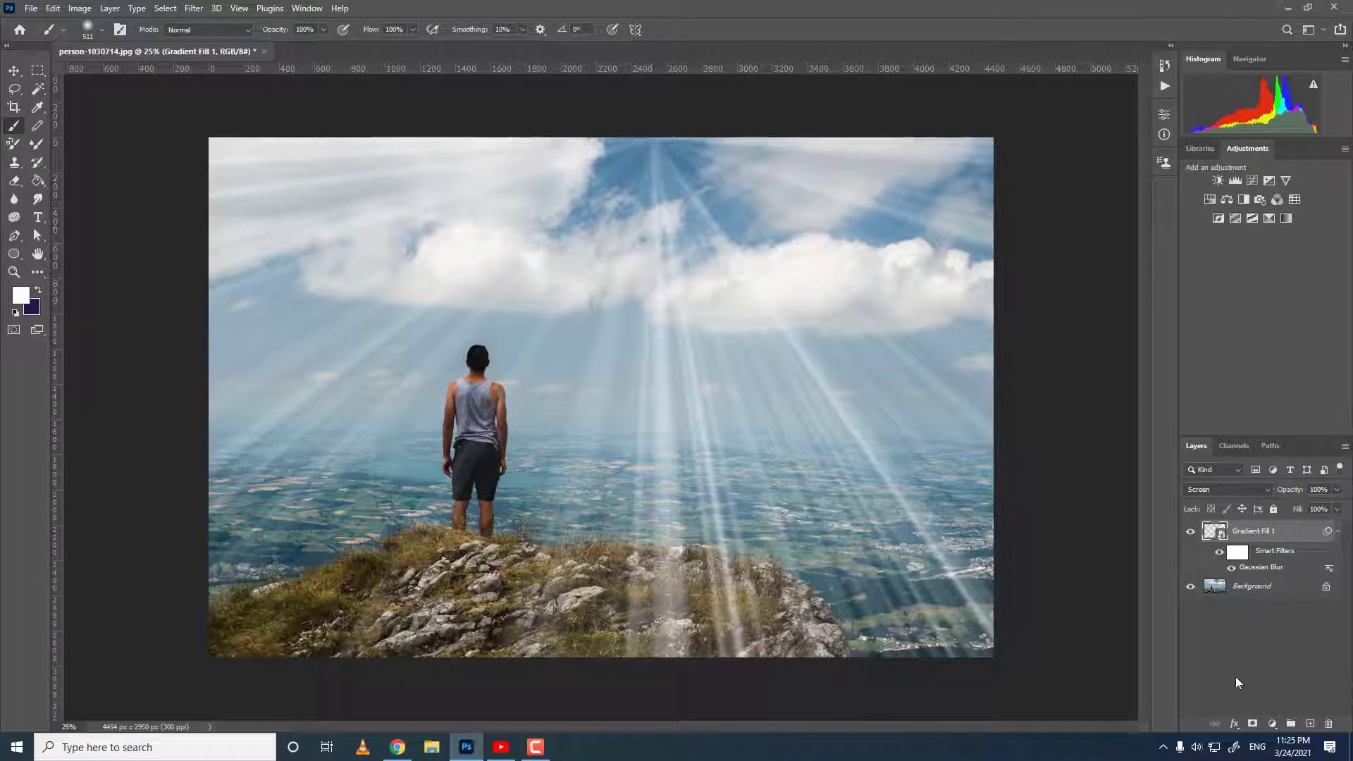
left_click(1251, 724)
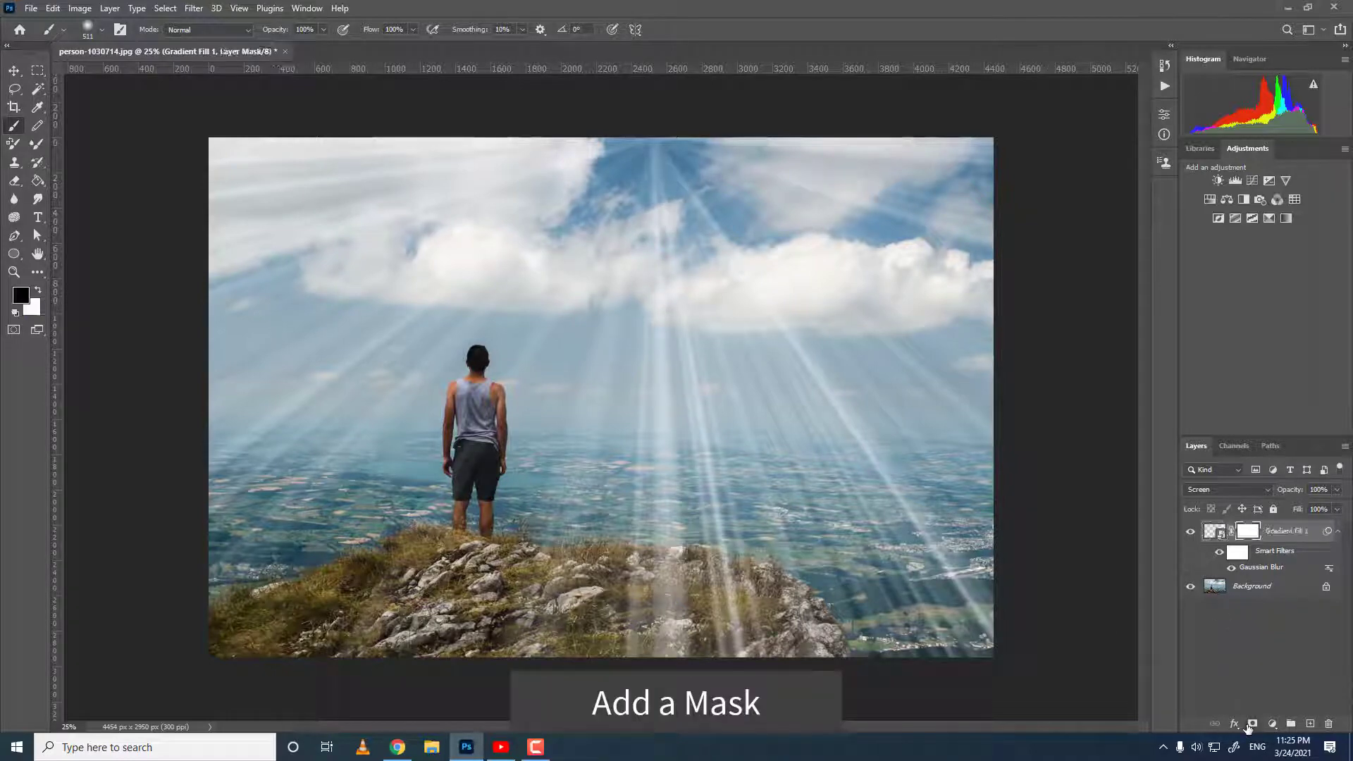
left_click(27, 298)
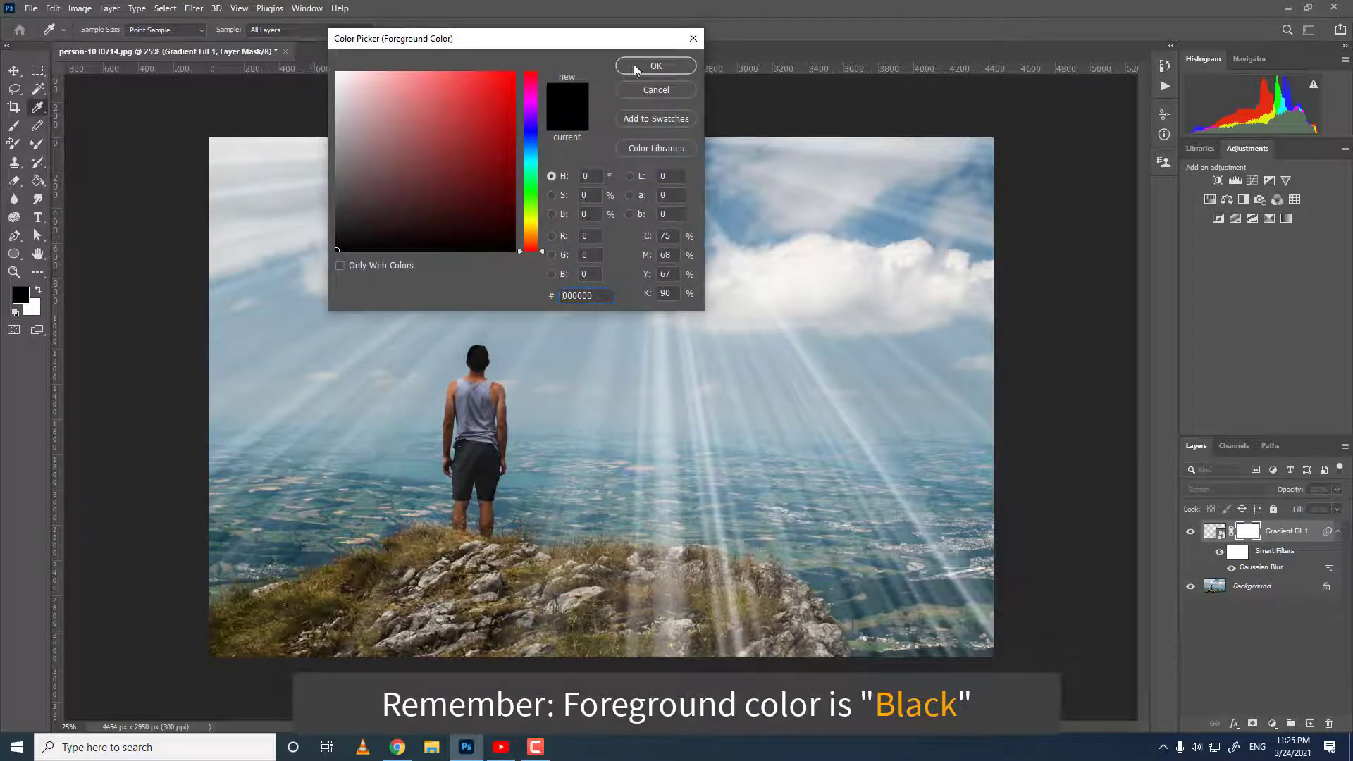
left_click(635, 63)
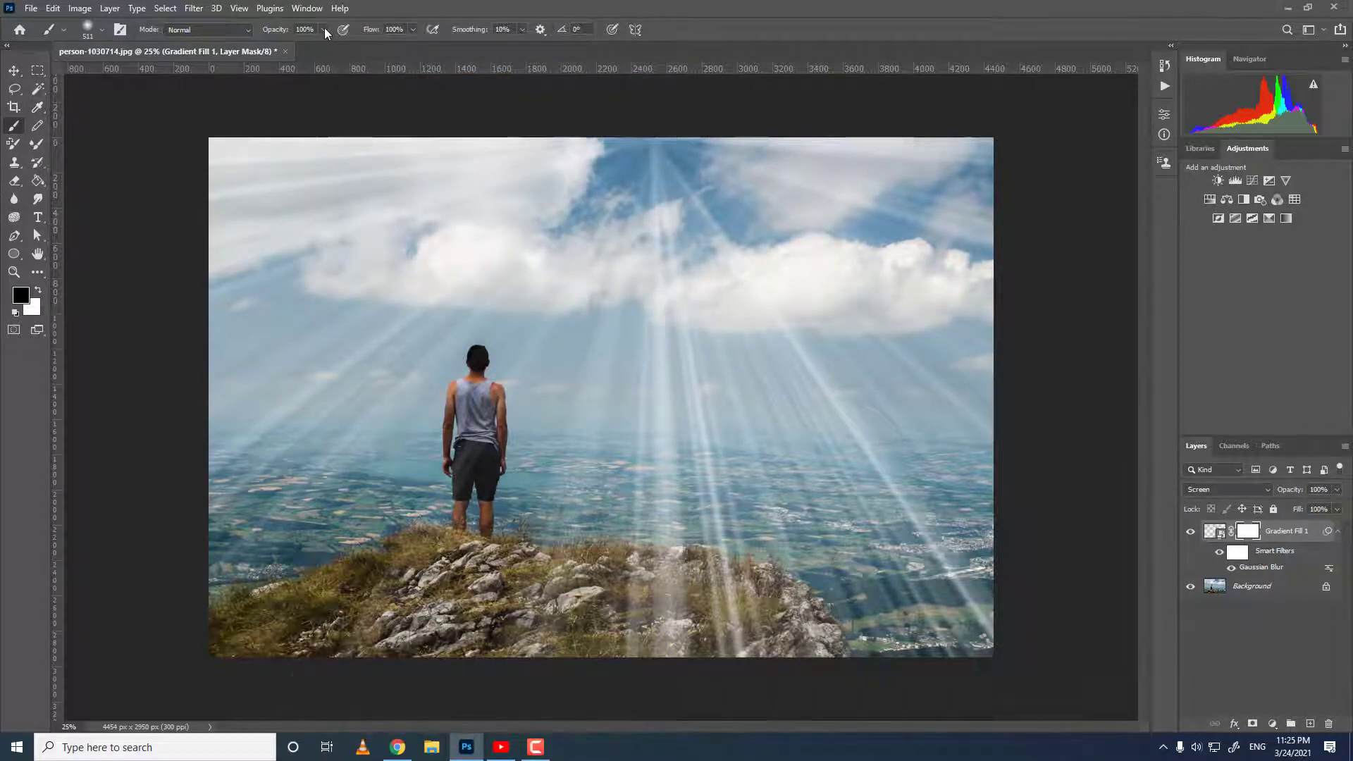
- Configure the soft round brush with 100% opacity, 47% flow and a size of 100 px
left_click(413, 29)
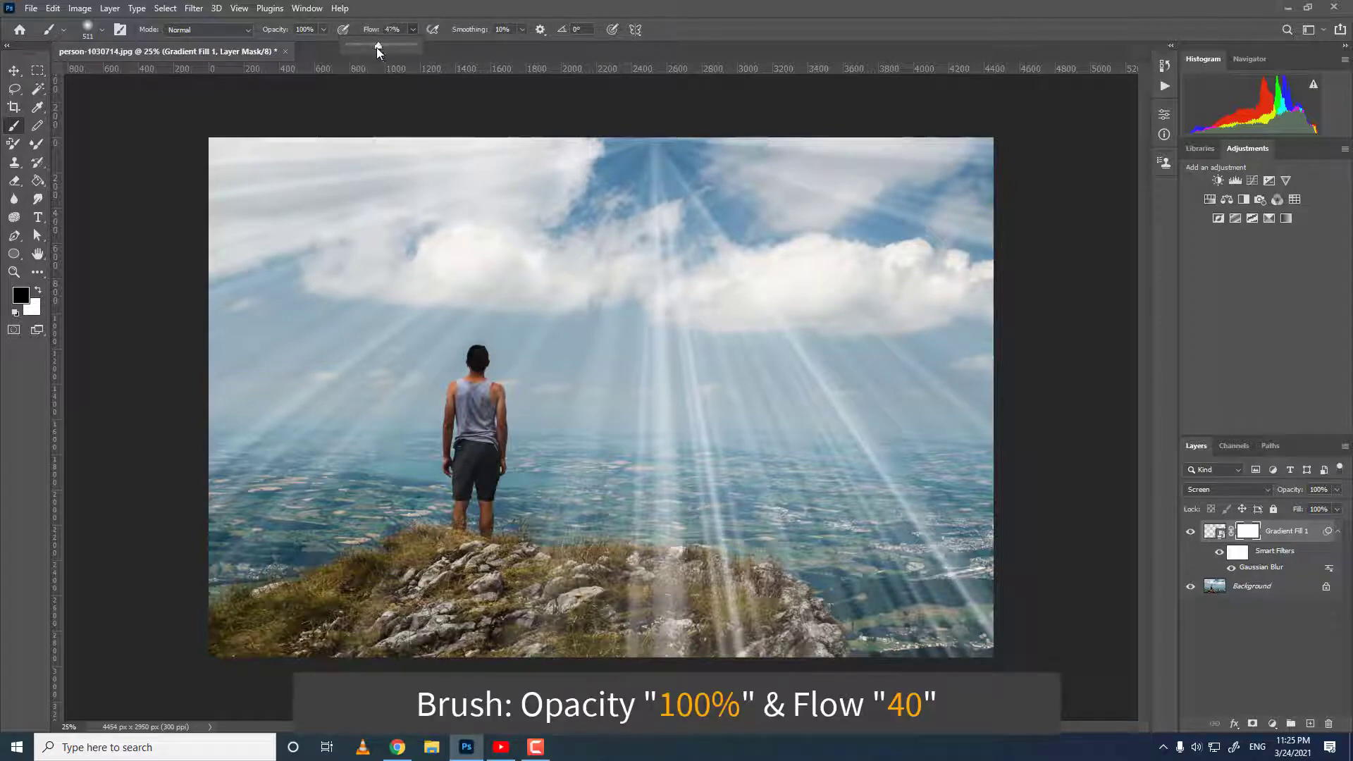
left_click(326, 32)
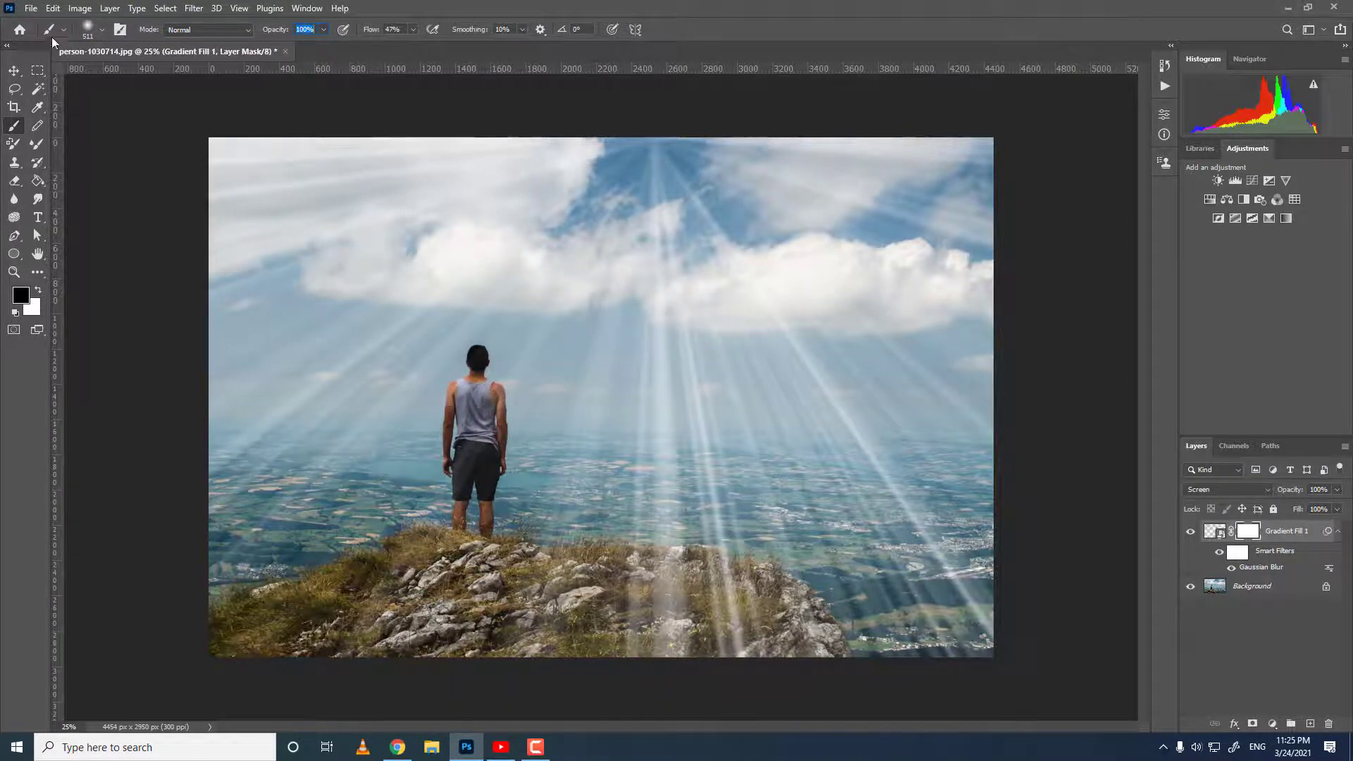
left_click(99, 31)
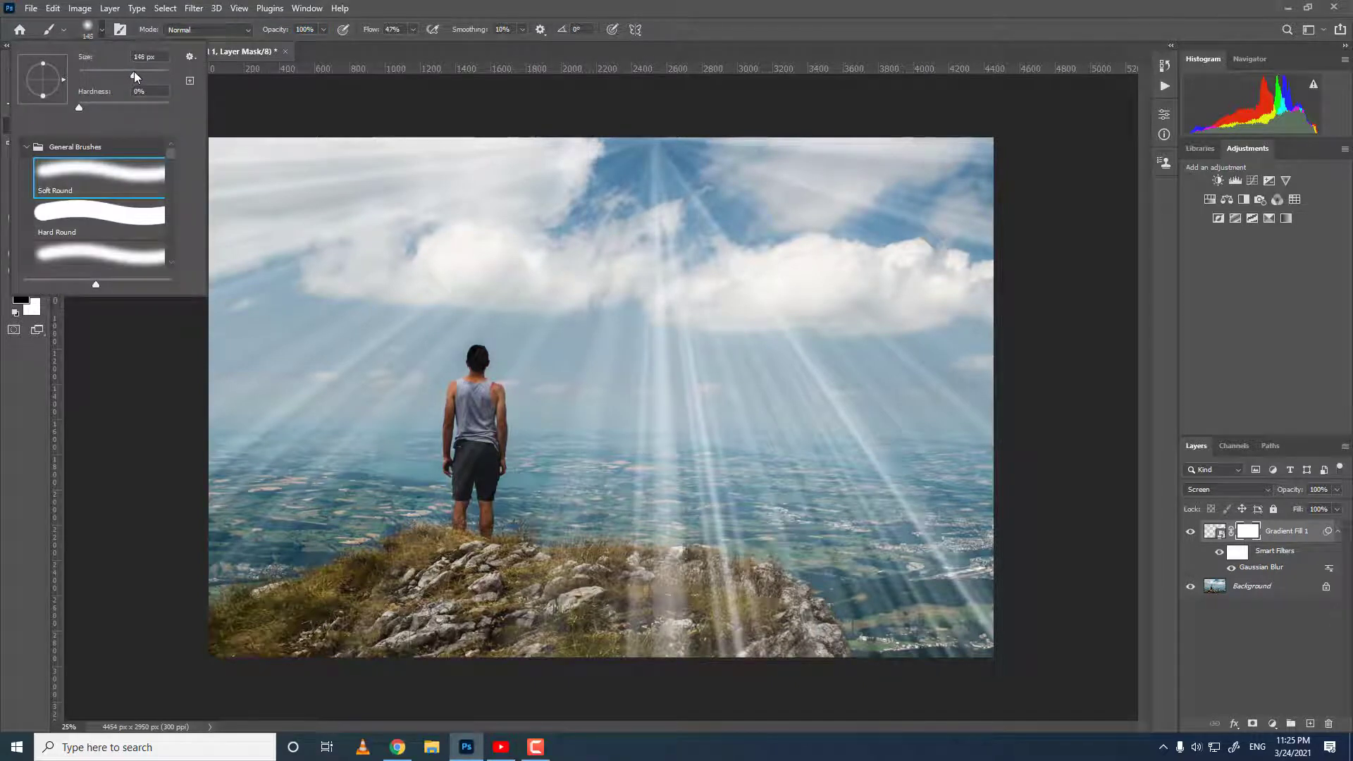
left_click_drag(129, 72, 126, 71)
- Paint black over the man's body on the Gradient Fill 1 layer mask to remove the rays from him
left_click(1247, 535)
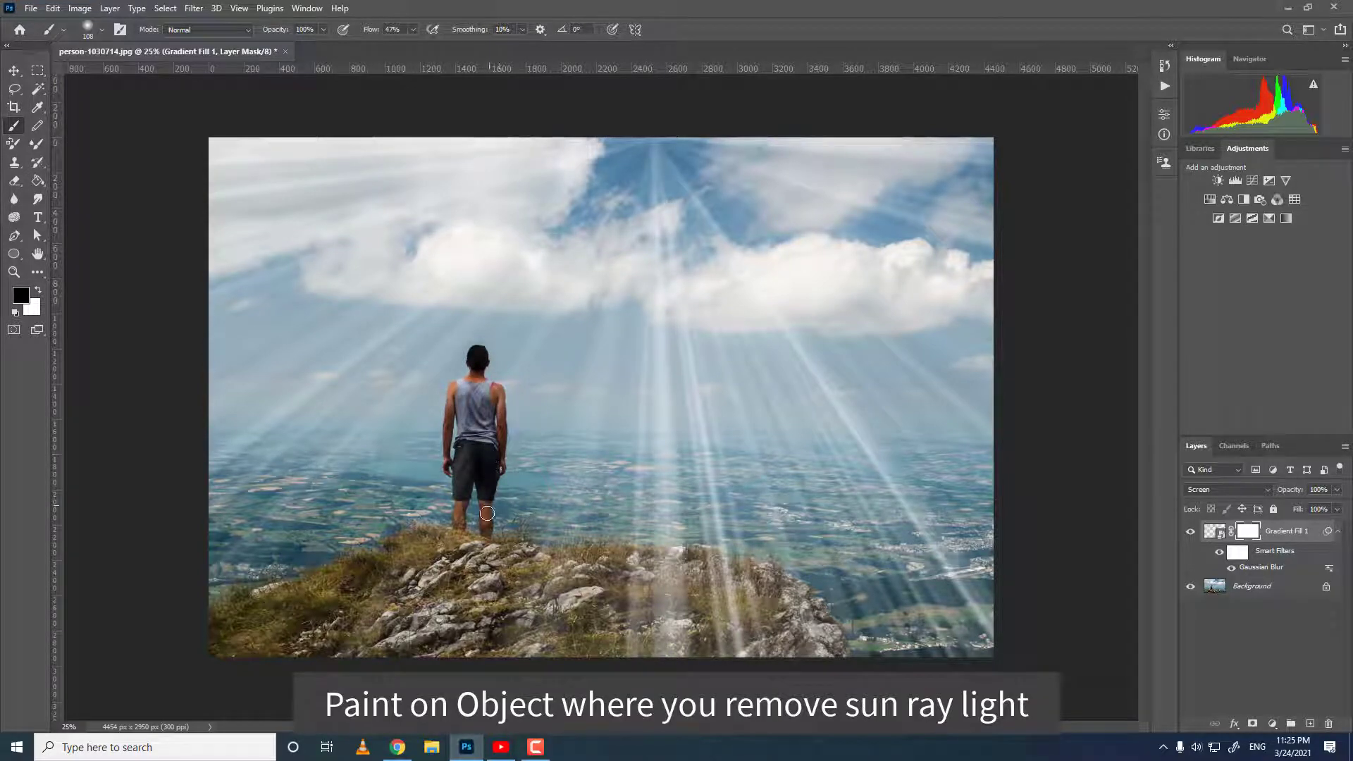
left_click_drag(467, 391, 458, 525)
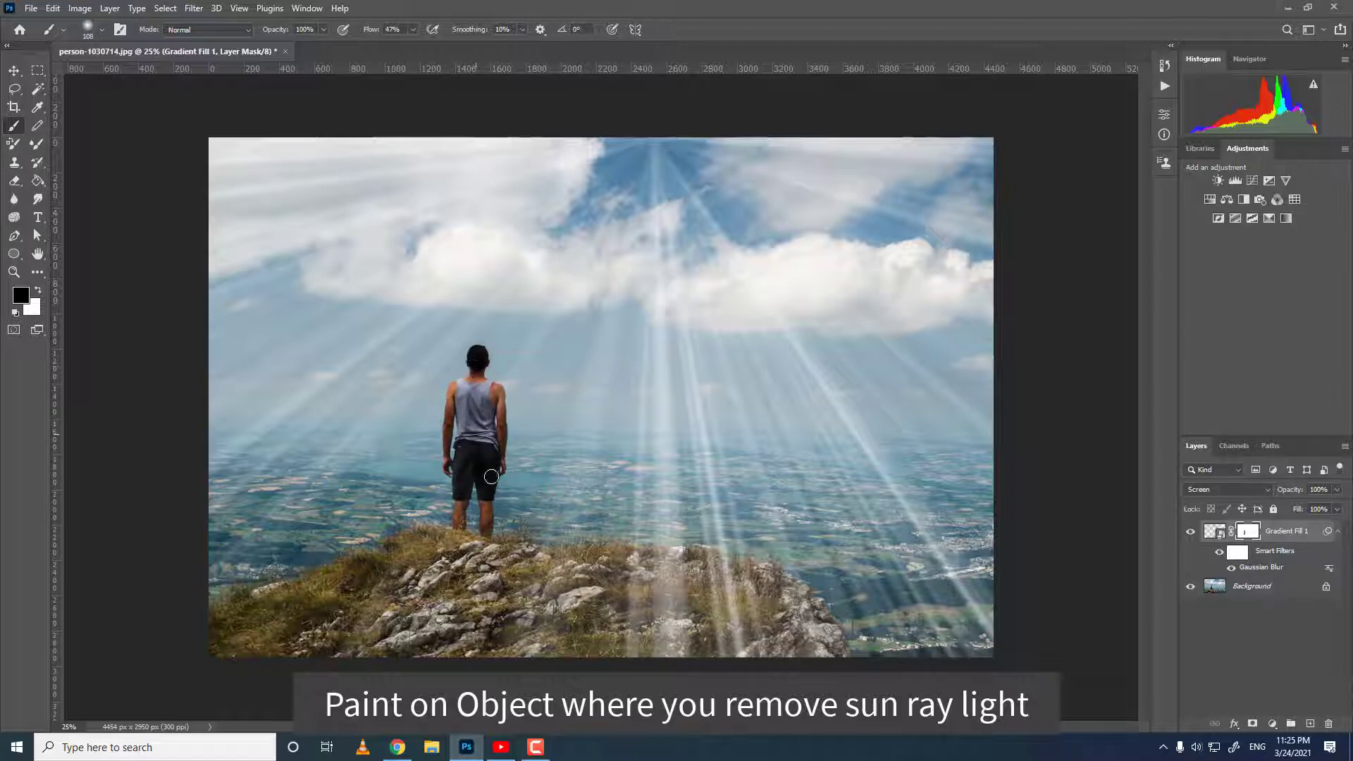
- Enlarge the brush to about 199 px and mask the rays off the rocky hilltop and the lower-right edge of the landscape
left_click(103, 29)
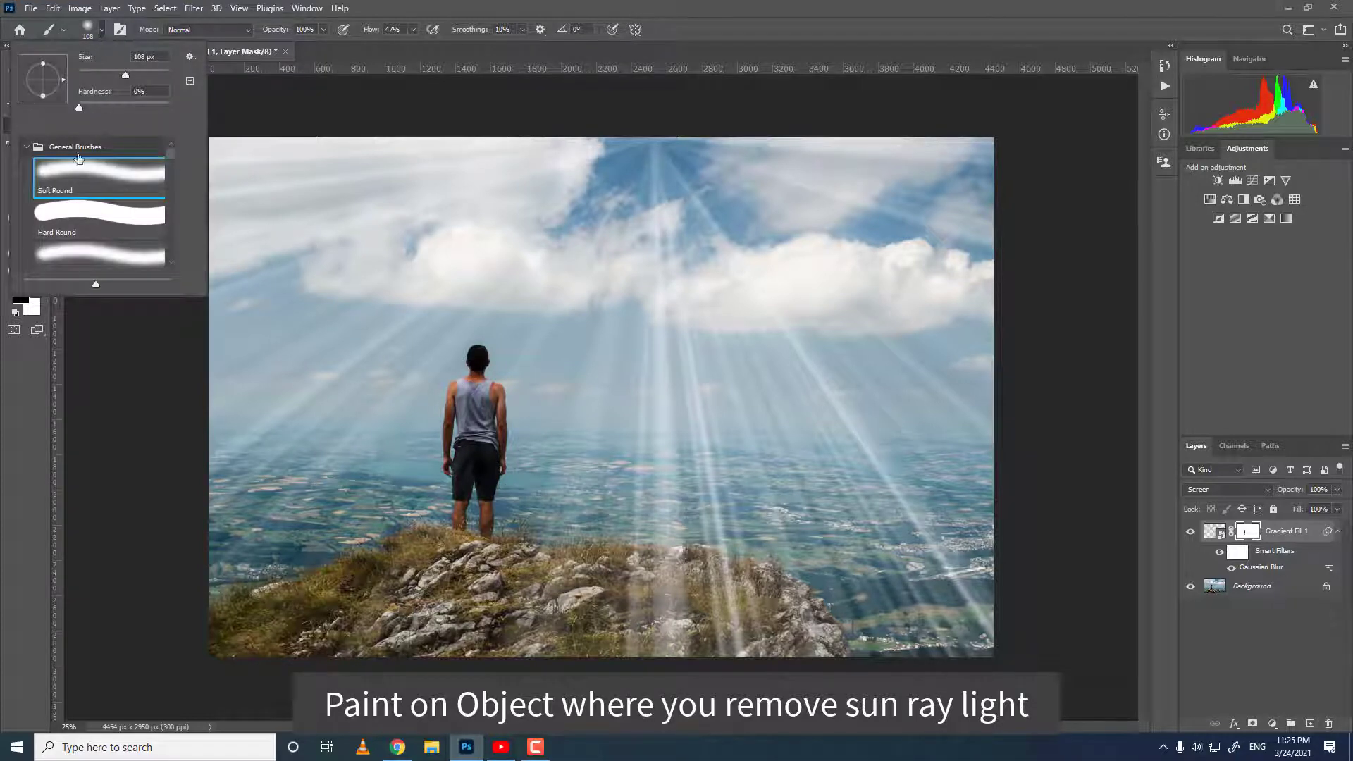
left_click_drag(125, 75, 137, 73)
key("Return")
left_click_drag(948, 645, 1001, 648)
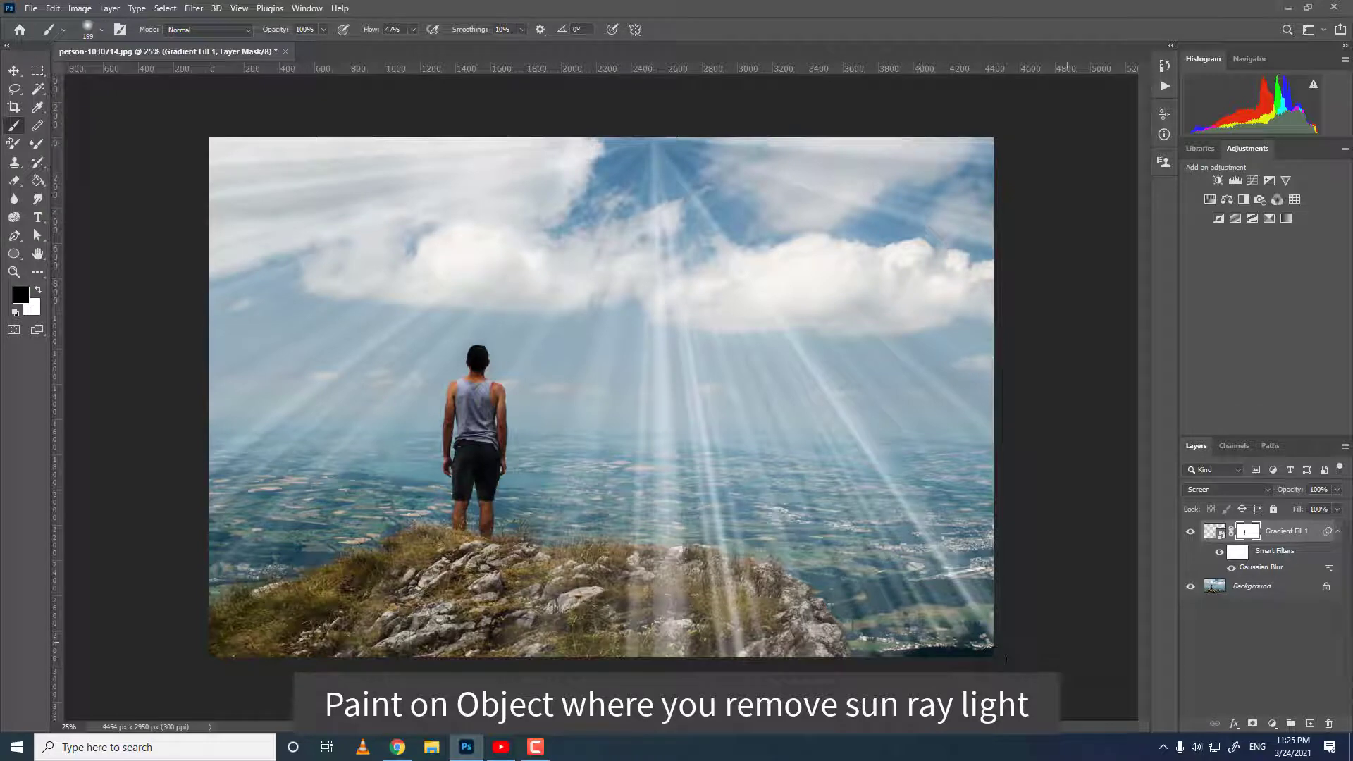
mouse_move(681, 671)
left_mouse_down()
mouse_move(624, 666)
mouse_move(719, 661)
mouse_move(658, 661)
left_mouse_up()
mouse_move(492, 640)
left_mouse_down()
mouse_move(804, 659)
mouse_move(537, 668)
mouse_move(736, 658)
mouse_move(528, 559)
mouse_move(757, 585)
mouse_move(747, 617)
mouse_move(781, 607)
mouse_move(546, 607)
mouse_move(633, 632)
mouse_move(365, 628)
mouse_move(359, 596)
mouse_move(353, 621)
mouse_move(437, 564)
mouse_move(527, 581)
mouse_move(295, 638)
mouse_move(362, 586)
mouse_move(354, 577)
mouse_move(245, 647)
mouse_move(261, 641)
left_mouse_up()
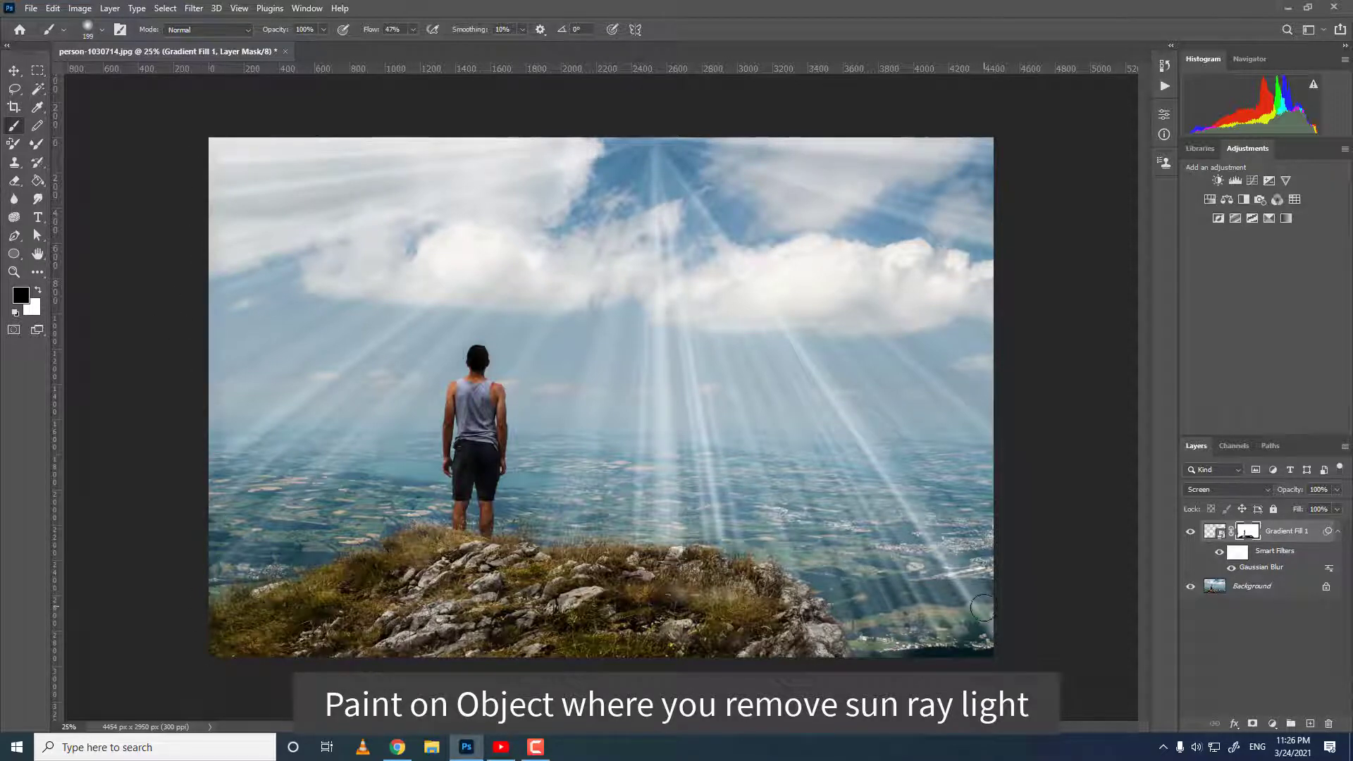
mouse_move(919, 609)
left_mouse_down()
mouse_move(866, 654)
mouse_move(936, 615)
mouse_move(1017, 654)
mouse_move(886, 659)
mouse_move(960, 652)
mouse_move(846, 646)
mouse_move(993, 624)
mouse_move(809, 647)
left_mouse_up()
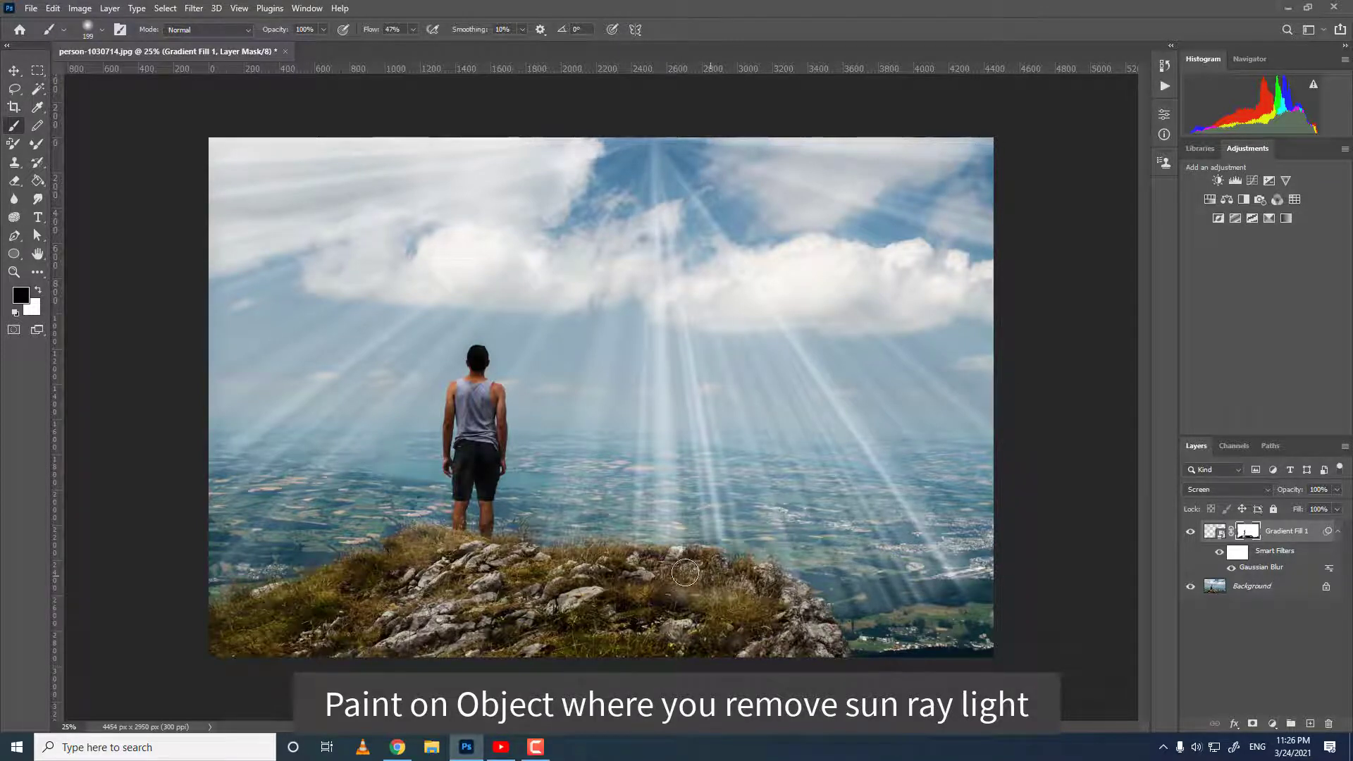
mouse_move(686, 572)
left_mouse_down()
mouse_move(642, 572)
mouse_move(692, 559)
mouse_move(759, 581)
mouse_move(742, 594)
mouse_move(546, 573)
mouse_move(580, 565)
mouse_move(541, 592)
mouse_move(514, 576)
left_mouse_up()
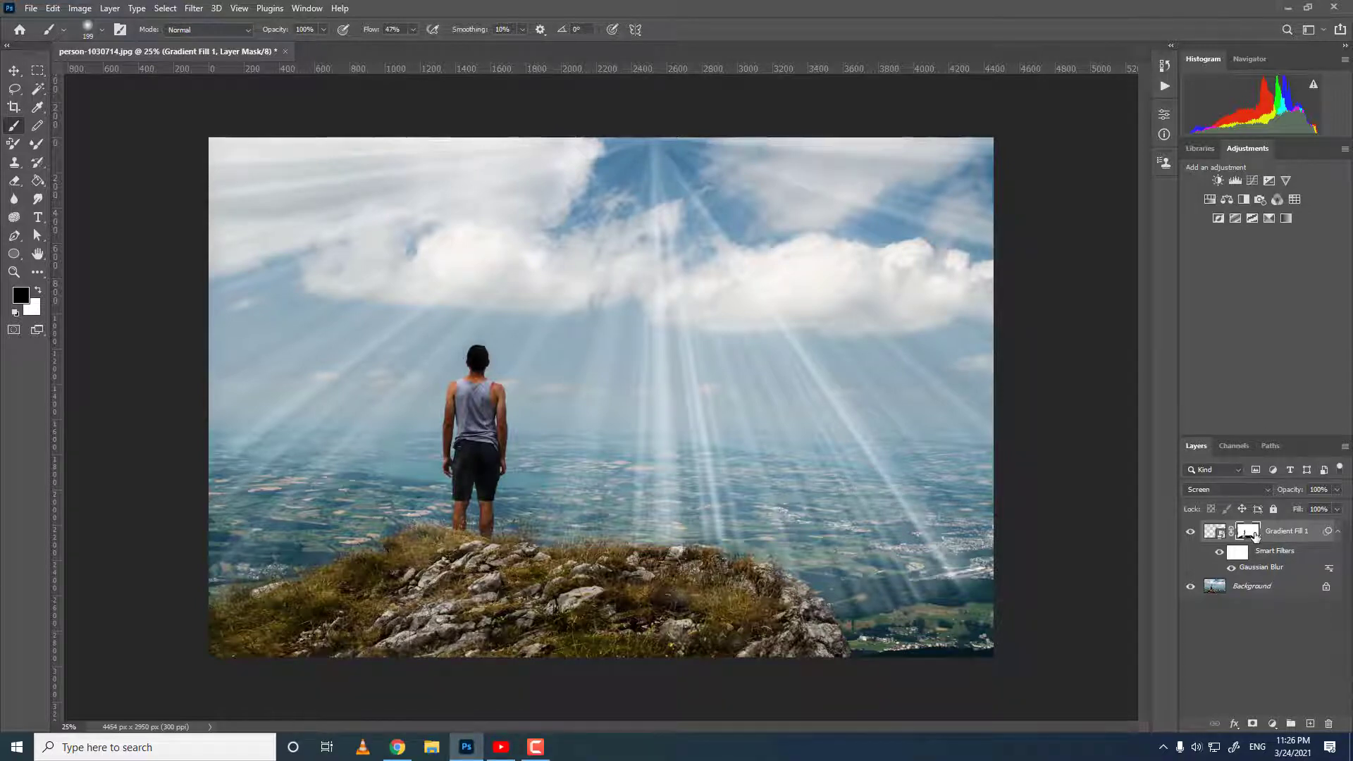
- Lower the Gradient Fill 1 layer's opacity to 72% and clip a new Hue/Saturation adjustment layer to it
left_click(1337, 489)
left_click_drag(1339, 505, 1321, 507)
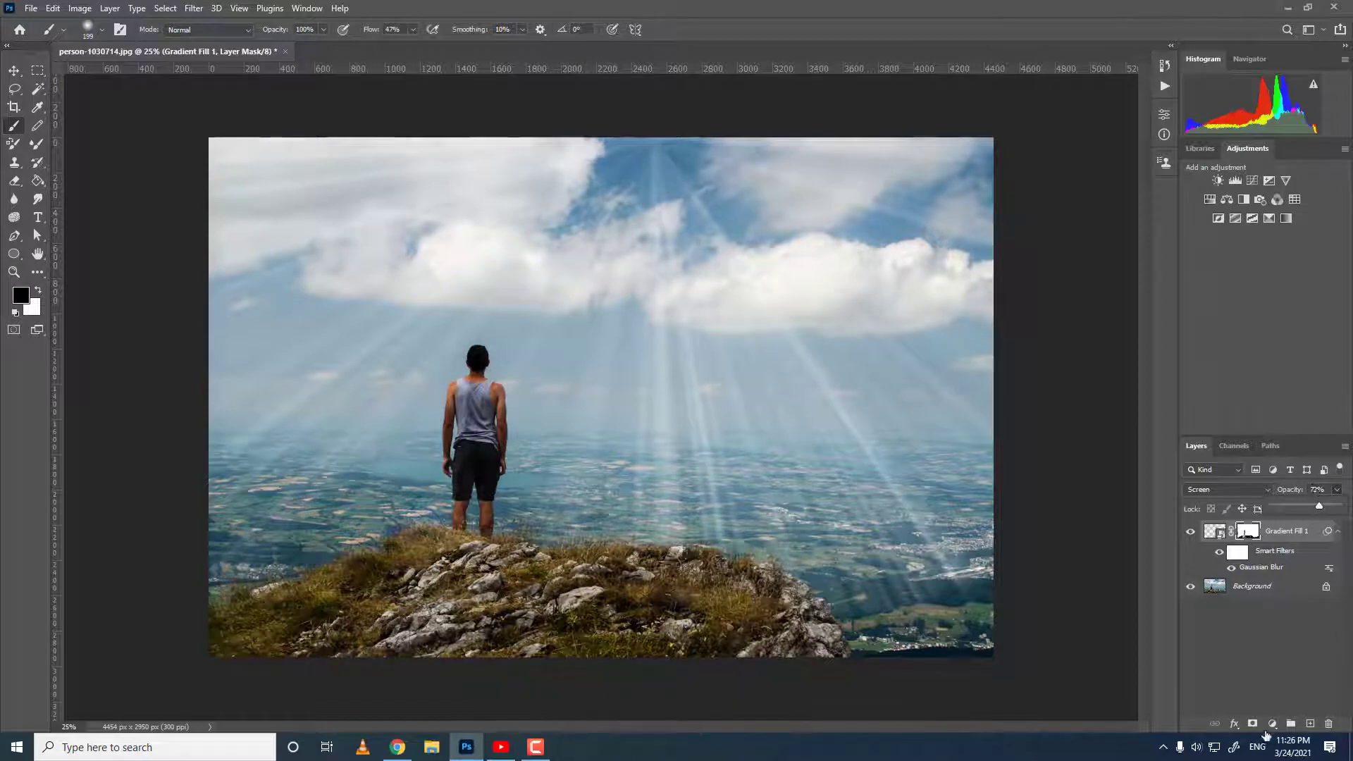
left_click(1273, 725)
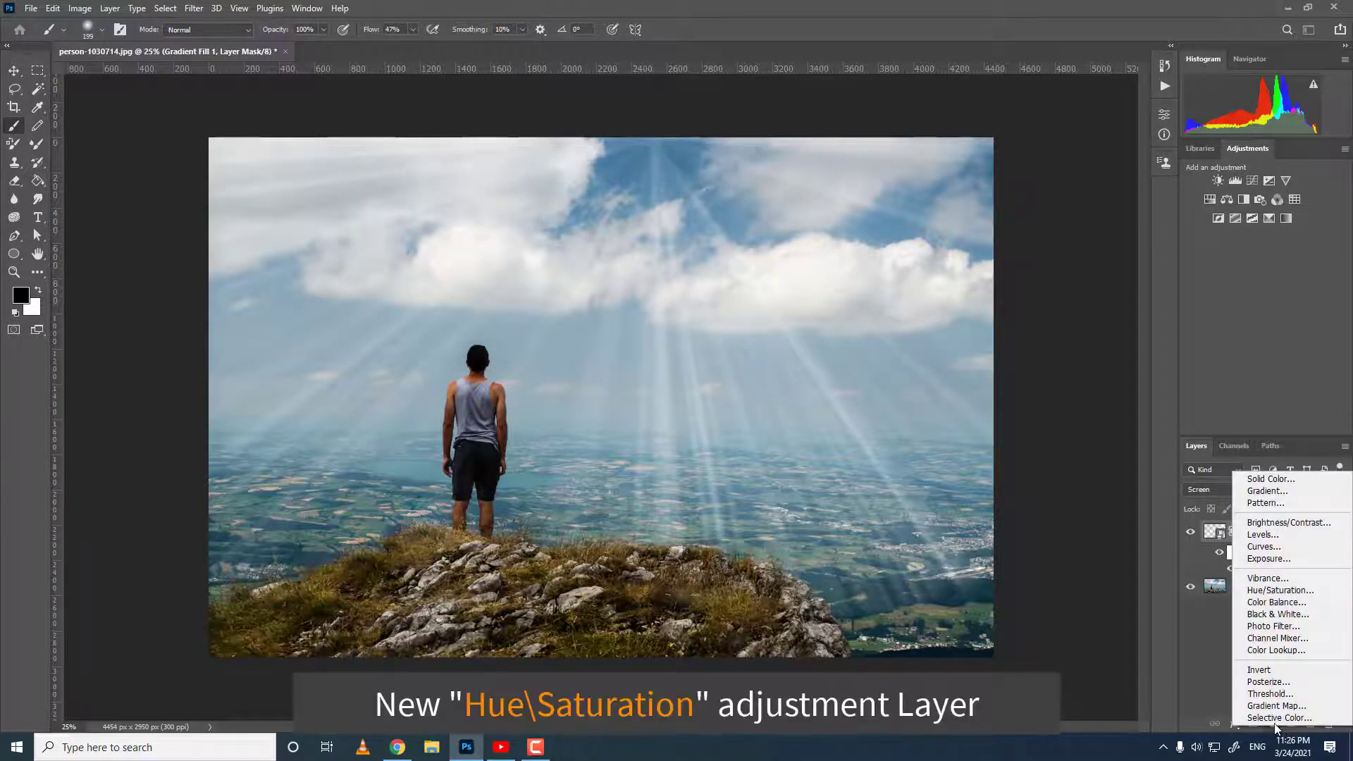
left_click(1268, 595)
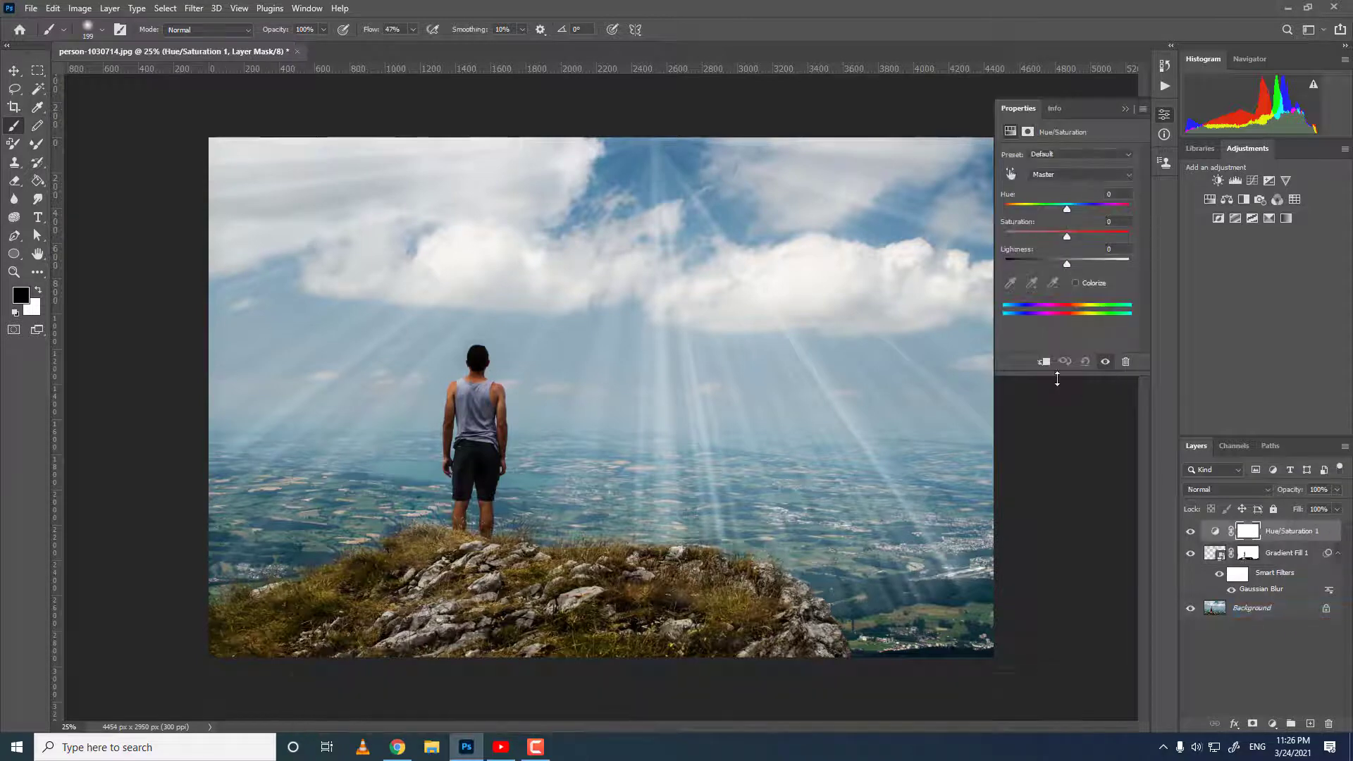
left_click(1044, 362)
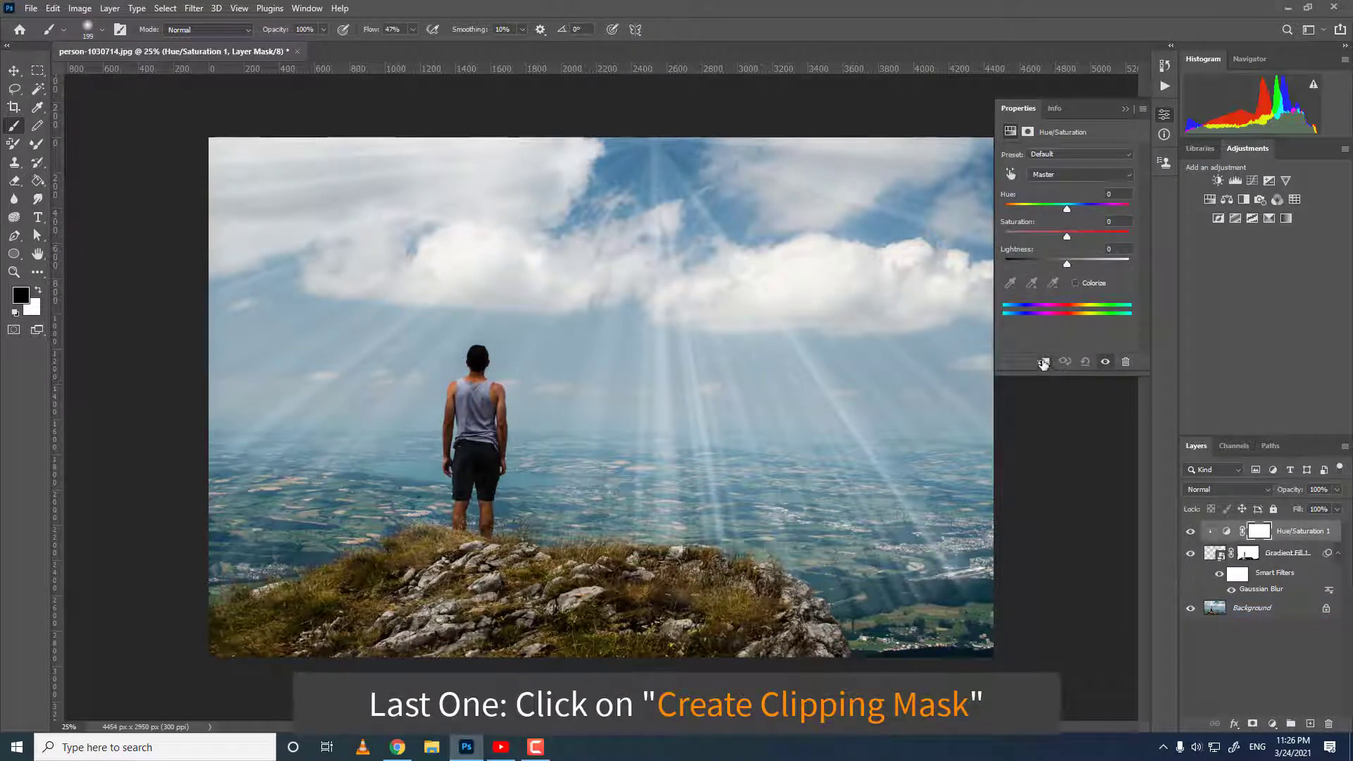
- Colorize the rays in the Hue/Saturation adjustment with hue 100, saturation 0 and lightness +10, and collapse its properties
left_click(1076, 282)
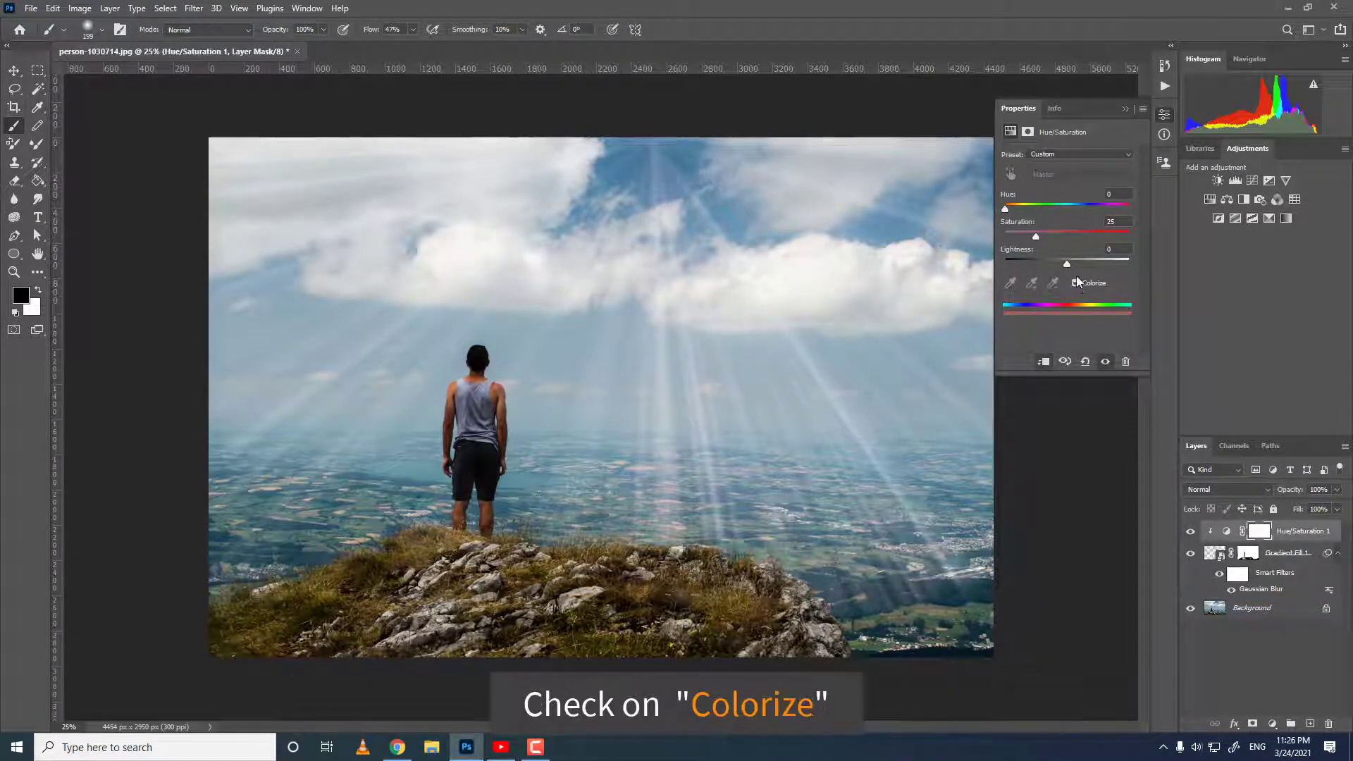
left_click_drag(1038, 239, 1059, 262)
left_click(1020, 205)
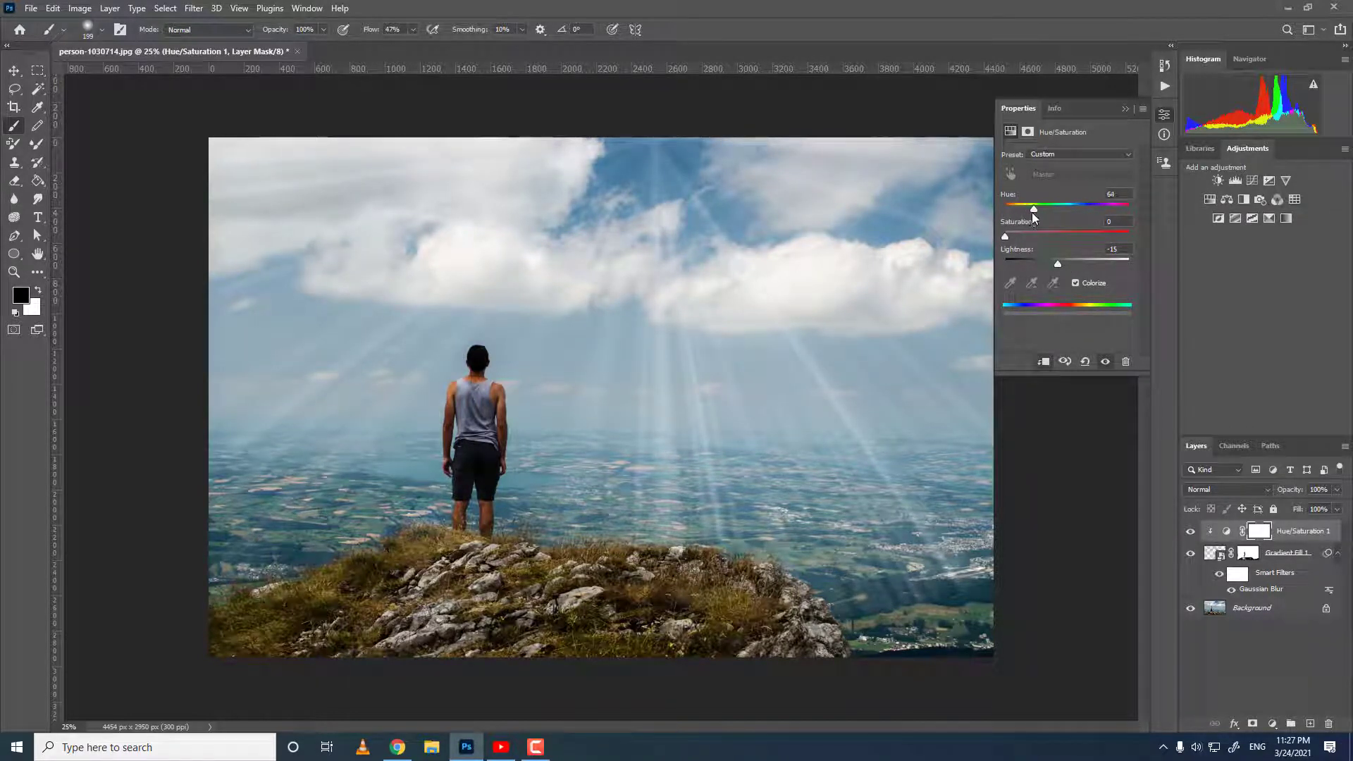
left_click_drag(1031, 212, 1039, 213)
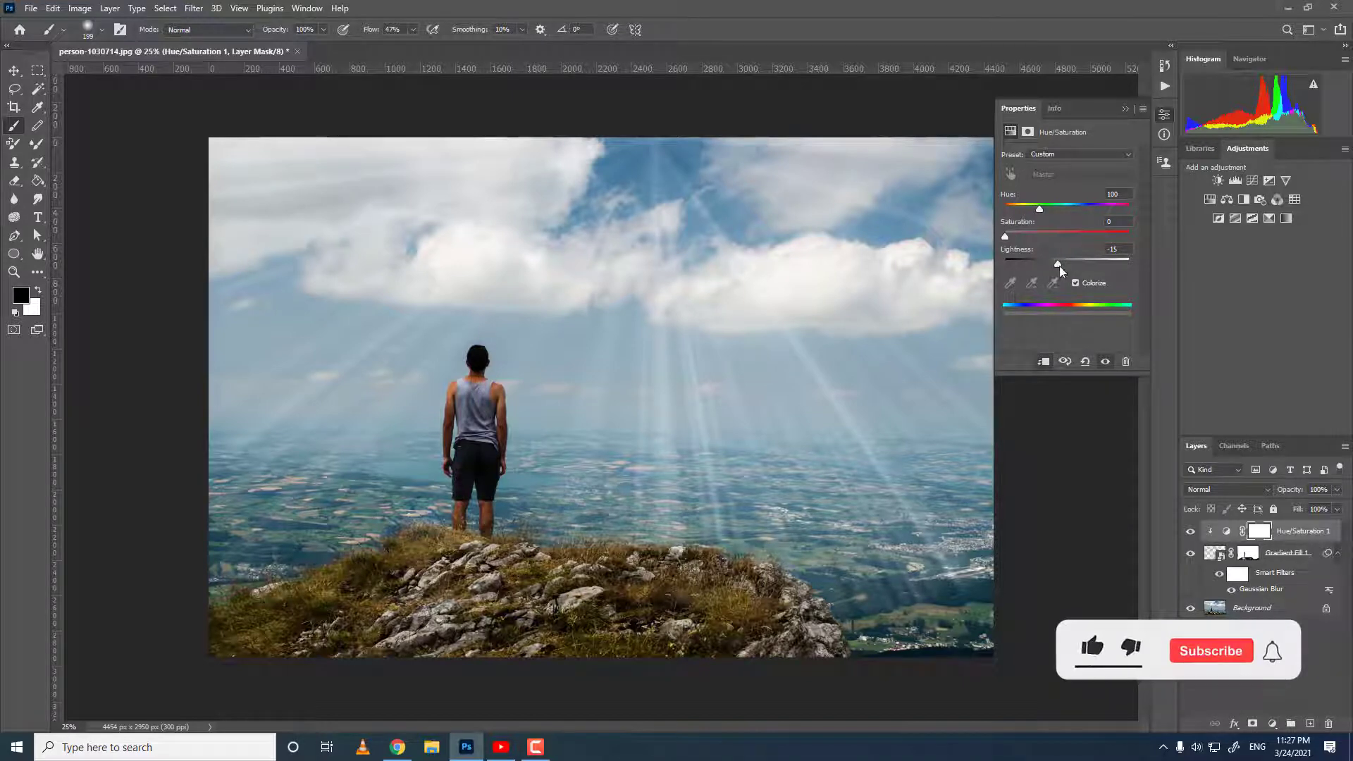
left_click_drag(1059, 265, 1070, 264)
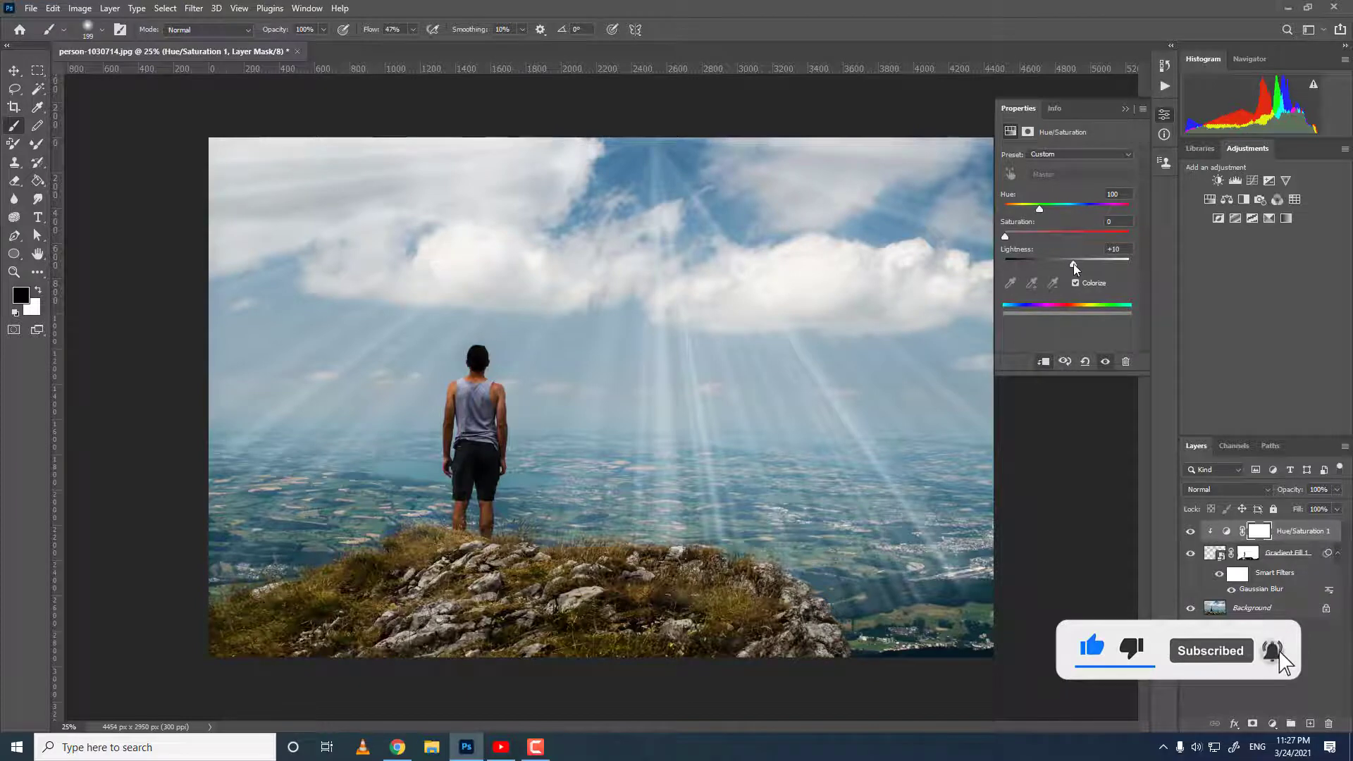
left_click_drag(1072, 264, 1074, 267)
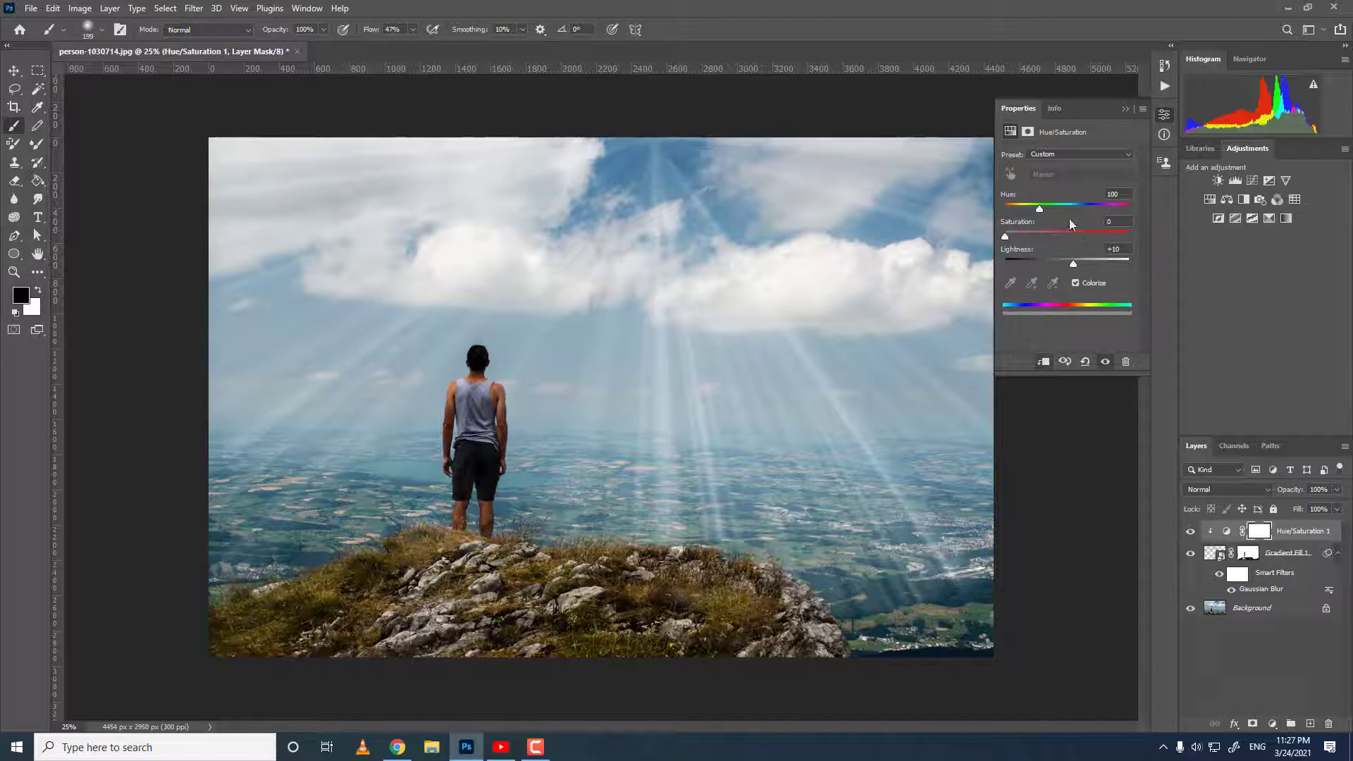
left_click(1125, 110)
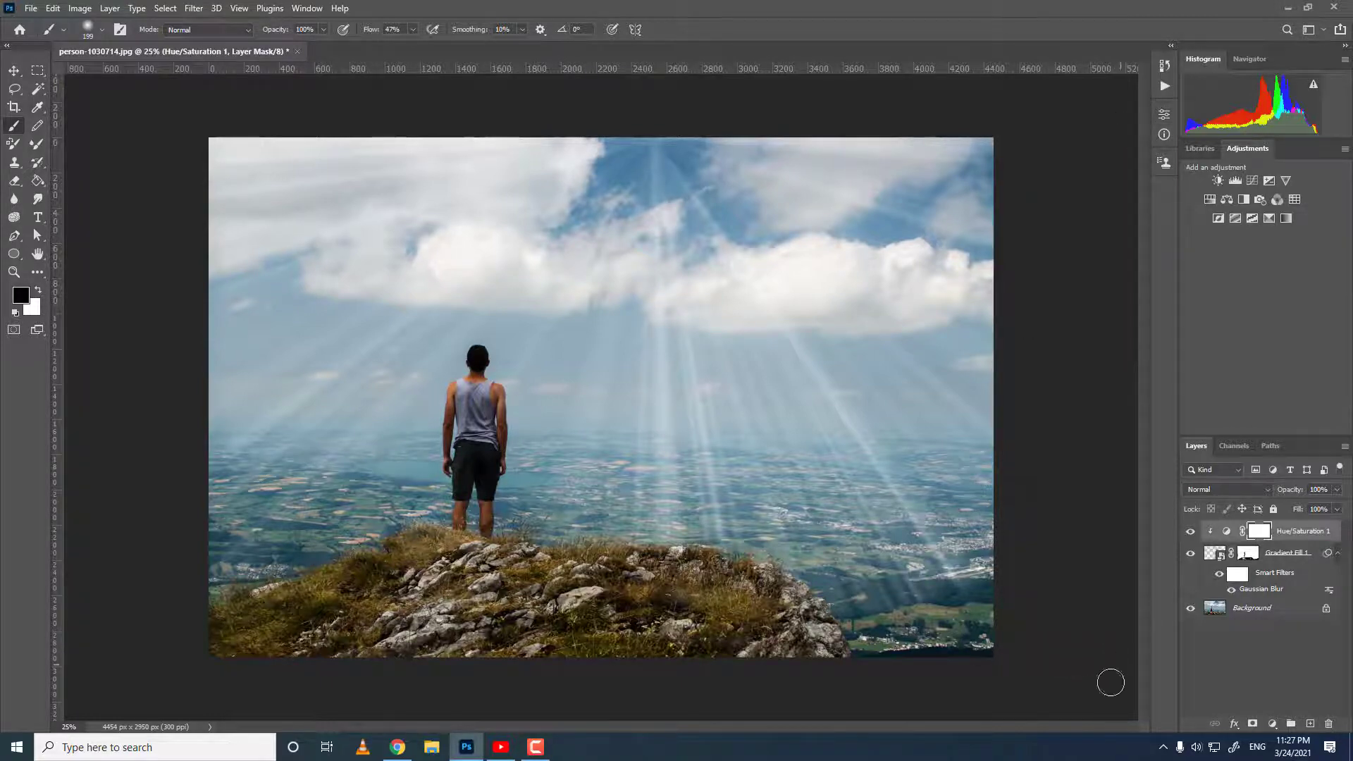